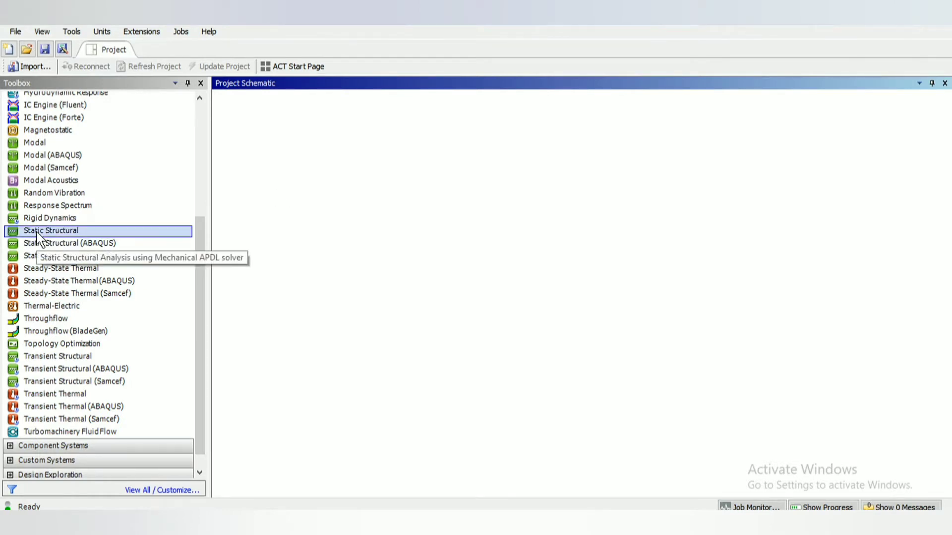
Add a Static Structural analysis system to the project schematic, keeping its default name
left_click_drag(55, 236, 269, 185)
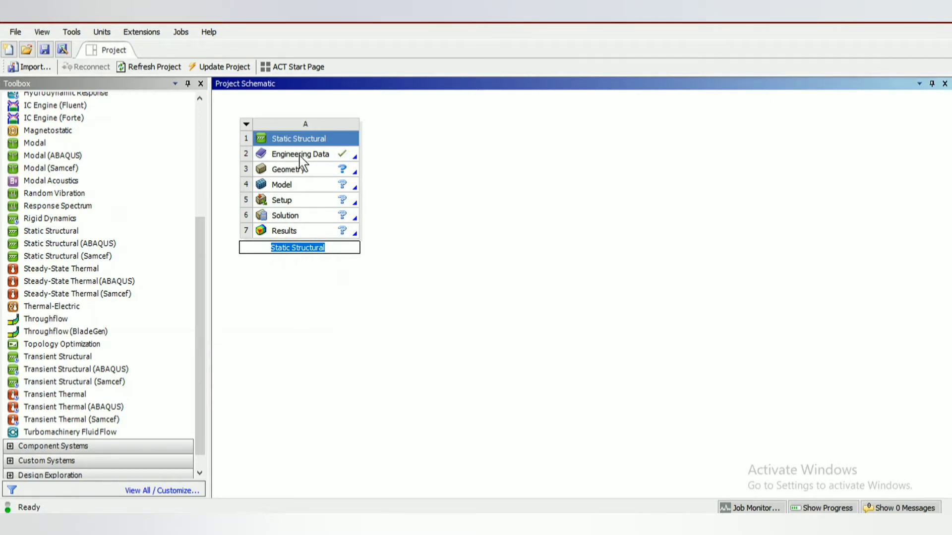
key("Return")
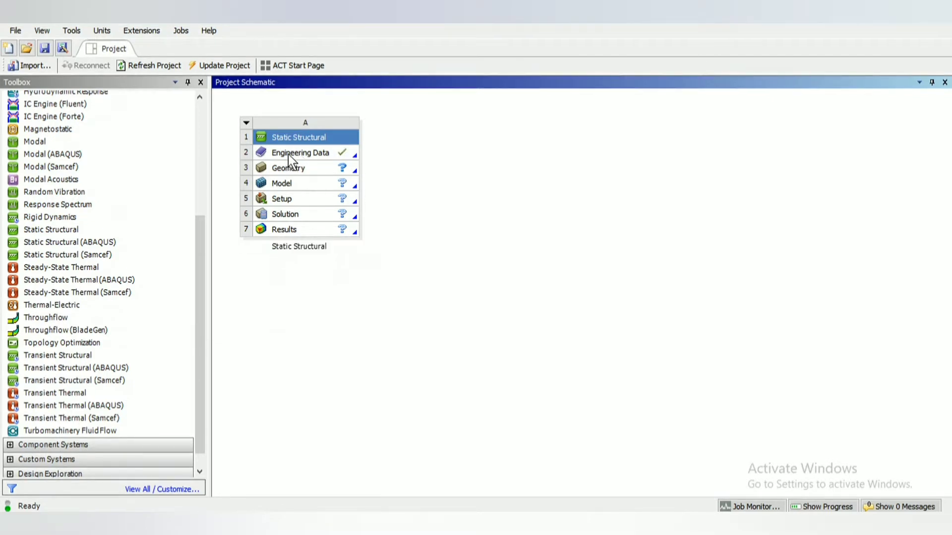
Open the system's Engineering Data and examine the Structural Steel material and its properties, enlarging the outline and properties area
left_click(318, 155)
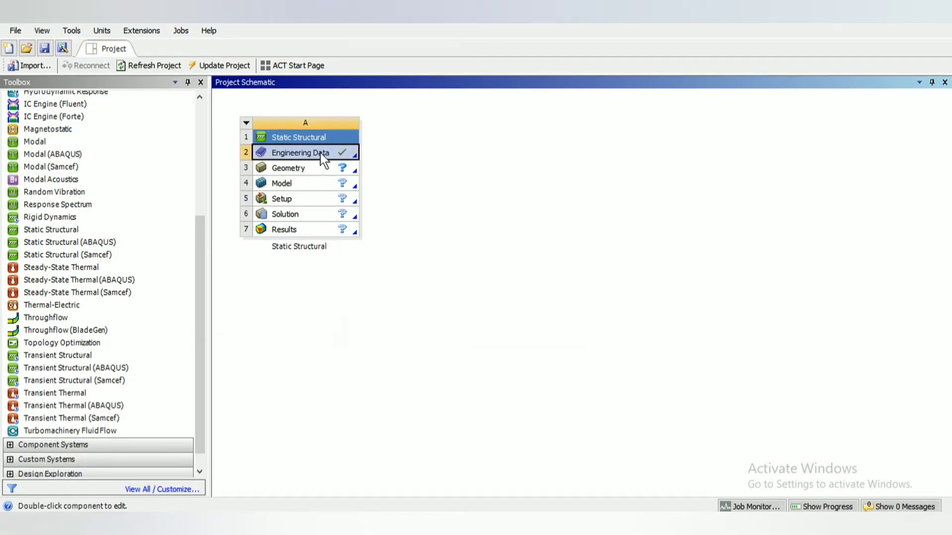
right_click(327, 154)
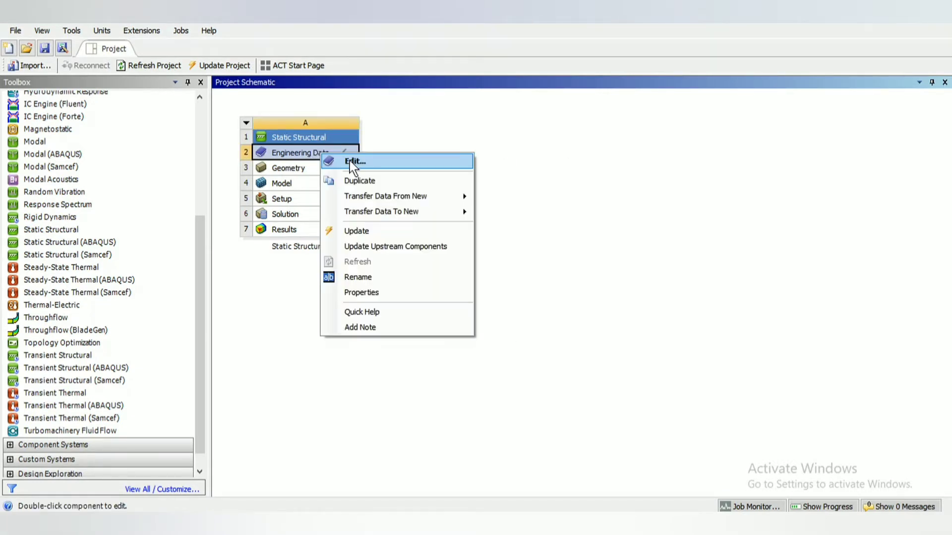
left_click(350, 161)
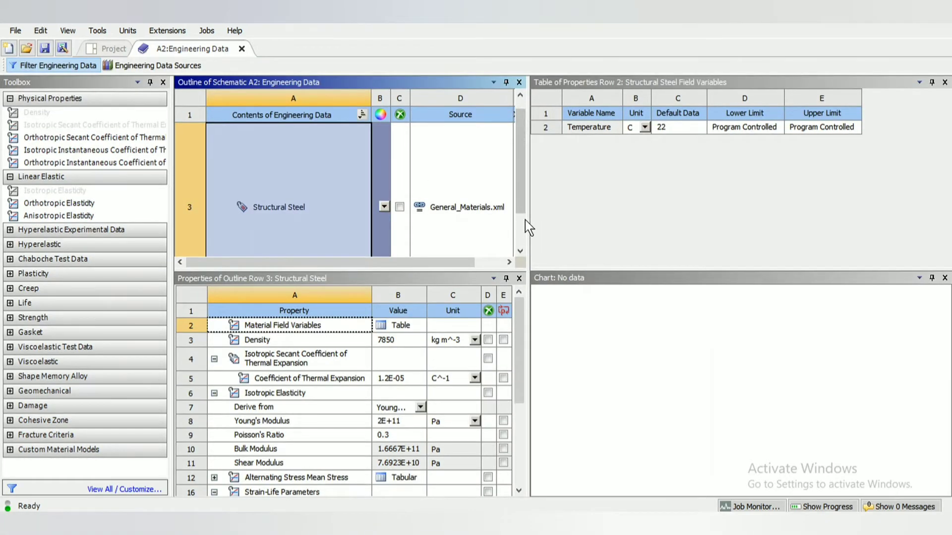
left_click_drag(527, 219, 734, 241)
left_click_drag(723, 208, 723, 164)
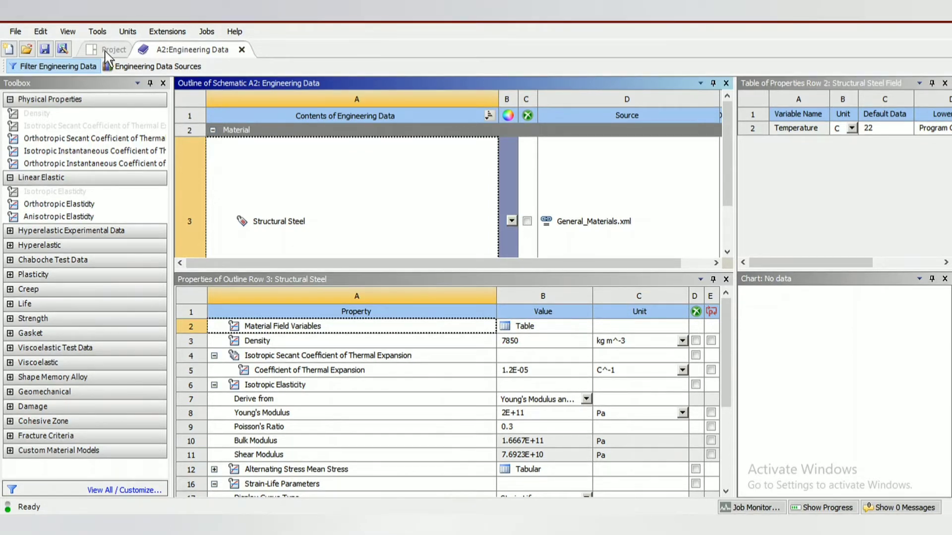
Create a new DesignModeler geometry for the Static Structural system and set its length unit to Millimeter
left_click(127, 50)
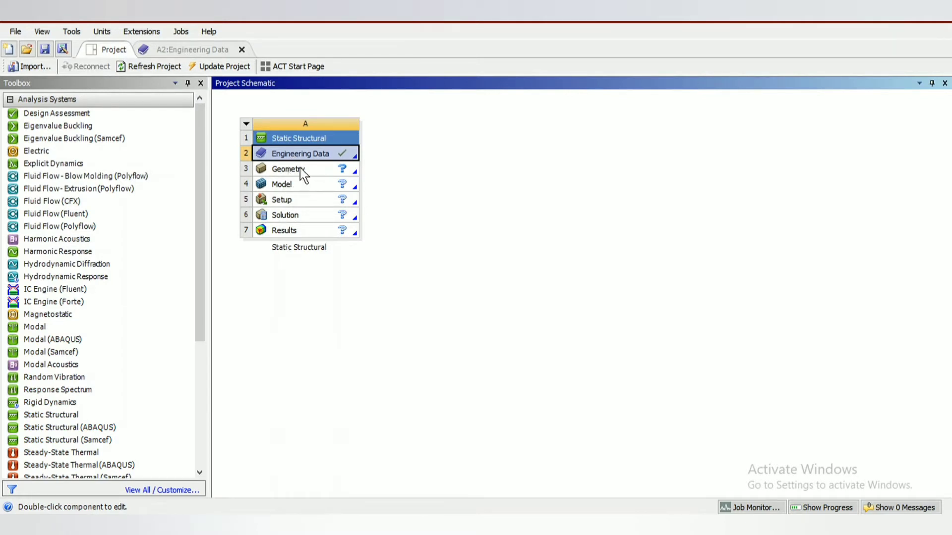
left_click(300, 170)
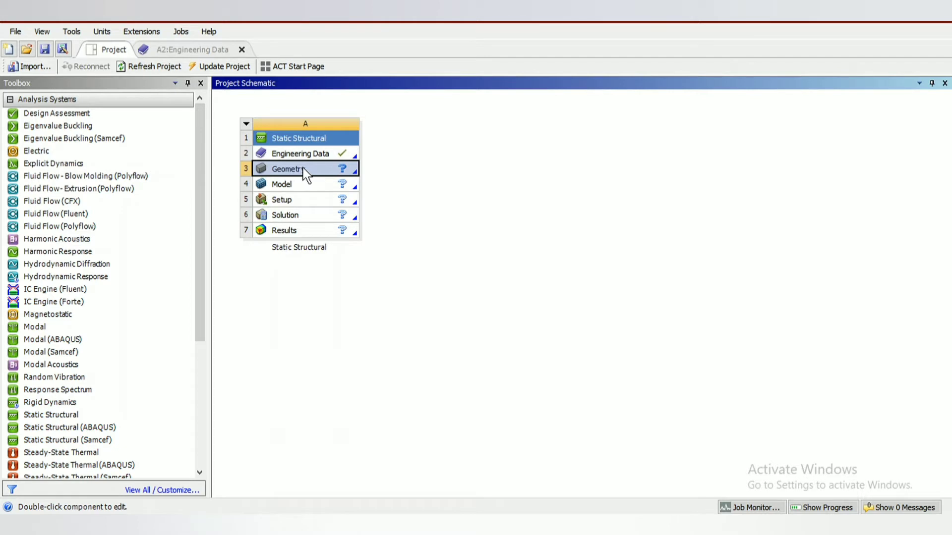
double_click(311, 170)
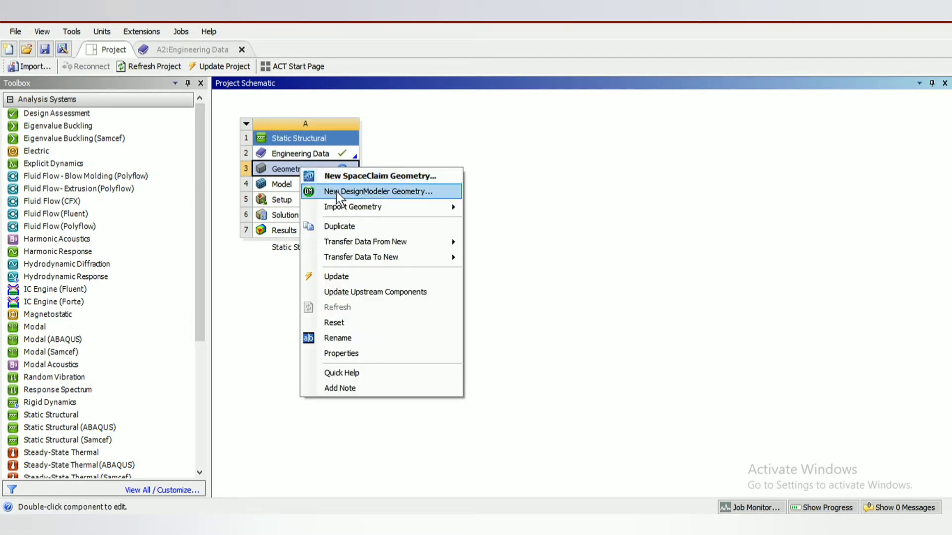
left_click(367, 197)
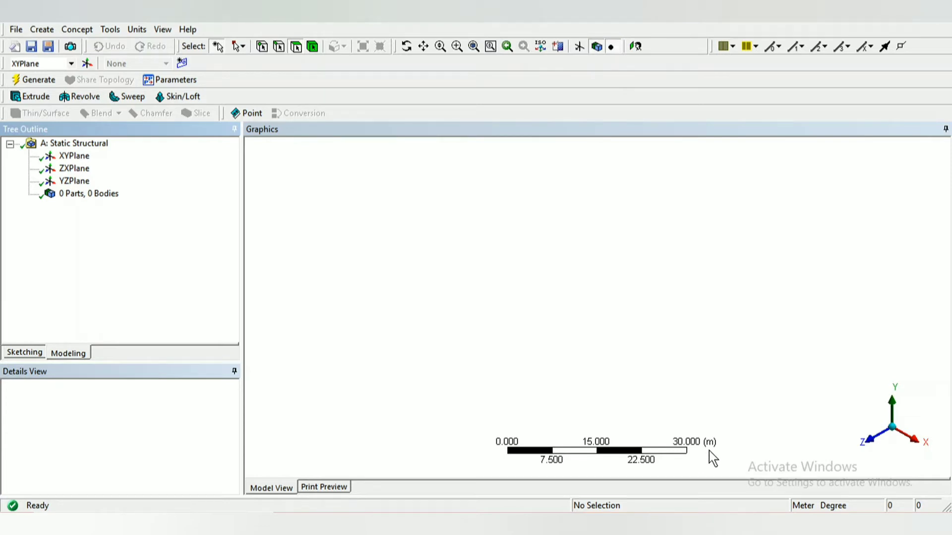
left_click(137, 30)
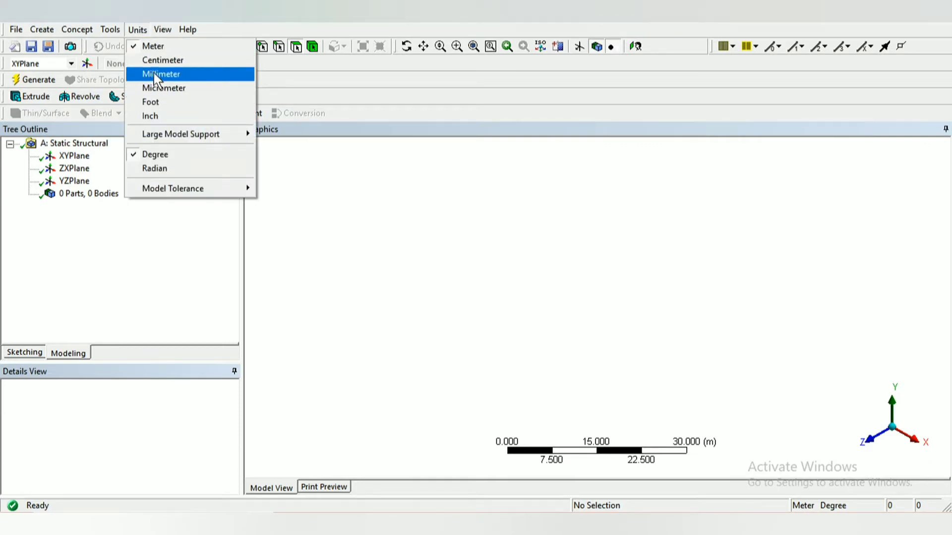
left_click(157, 75)
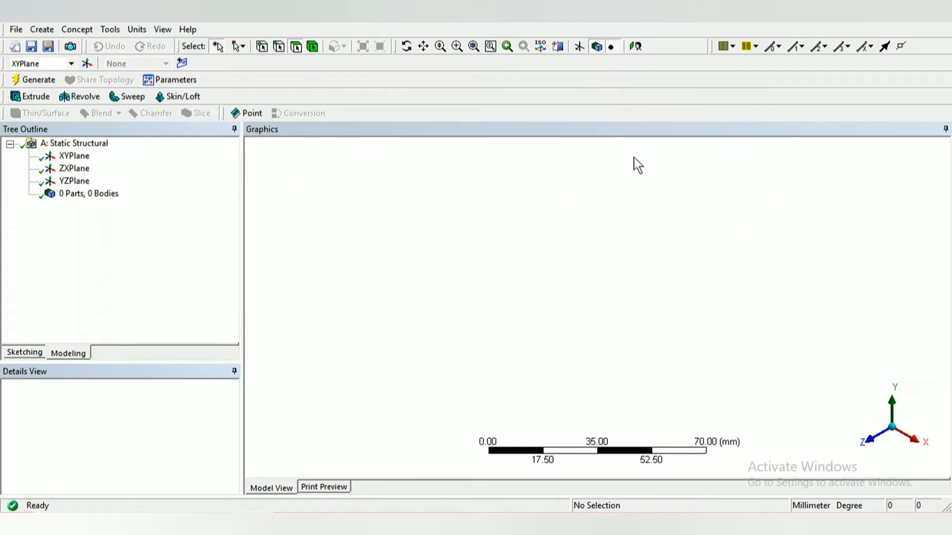
Sketch a horizontal line about 88 mm long on the XYPlane, above the X axis and crossing the Y axis
left_click(74, 156)
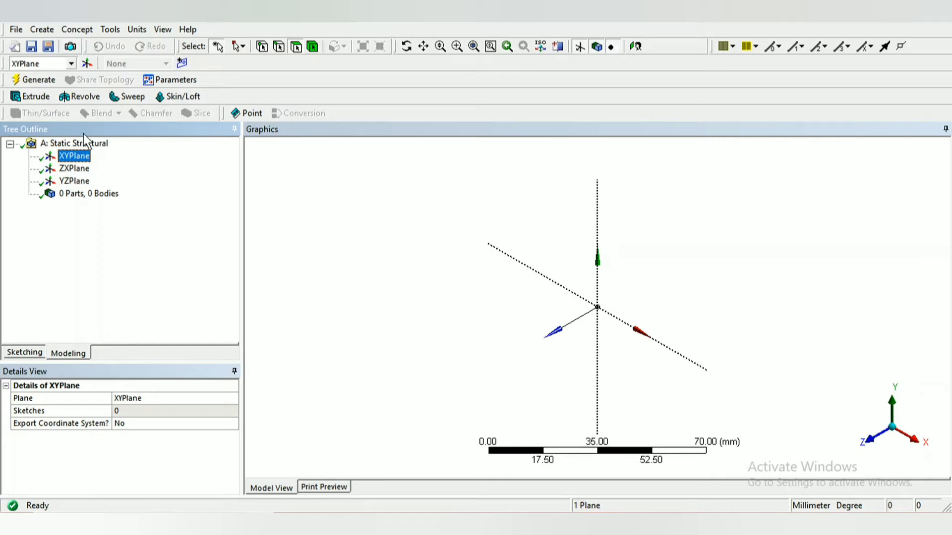
right_click(83, 155)
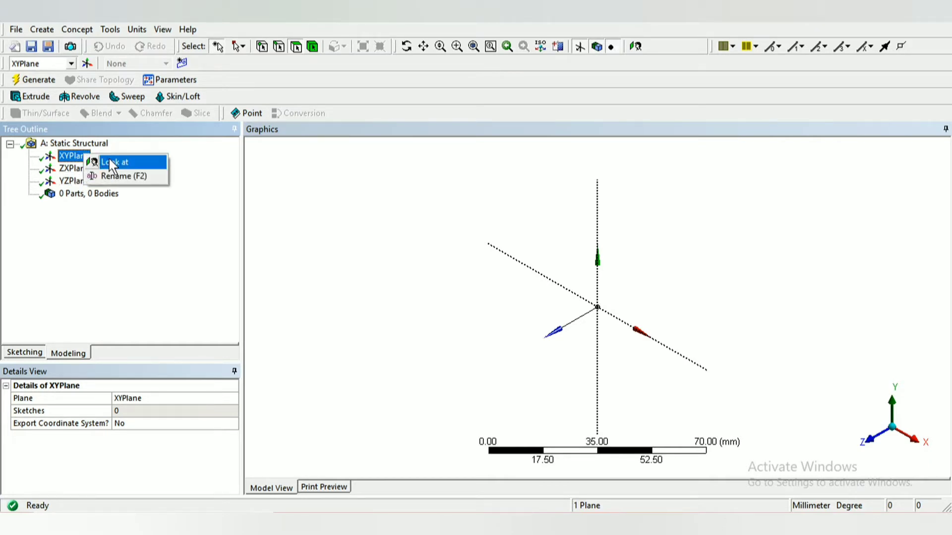
left_click(109, 160)
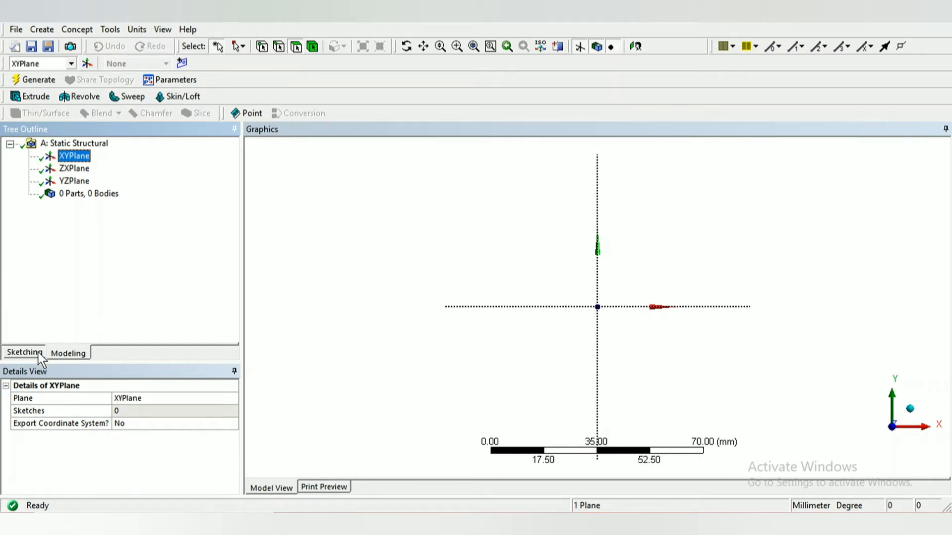
left_click(25, 352)
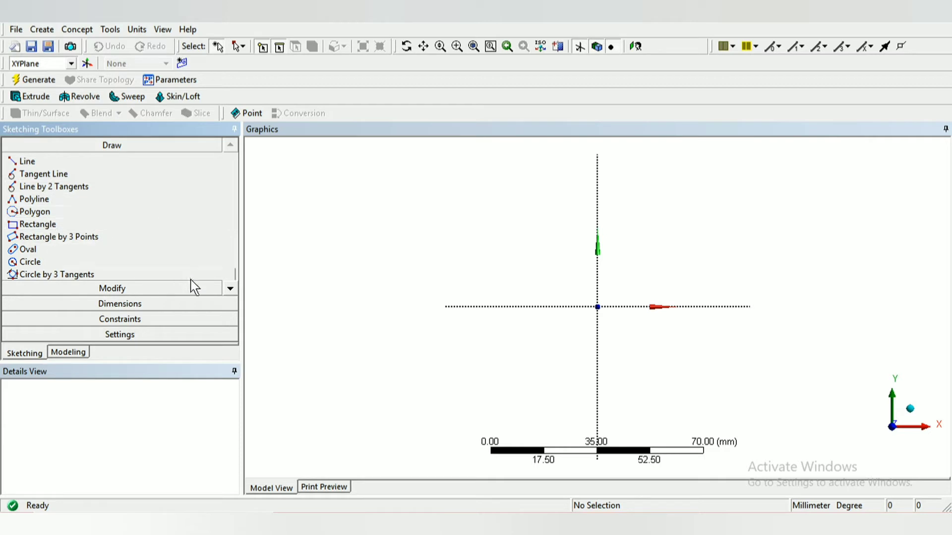
left_click(230, 287)
left_click(231, 289)
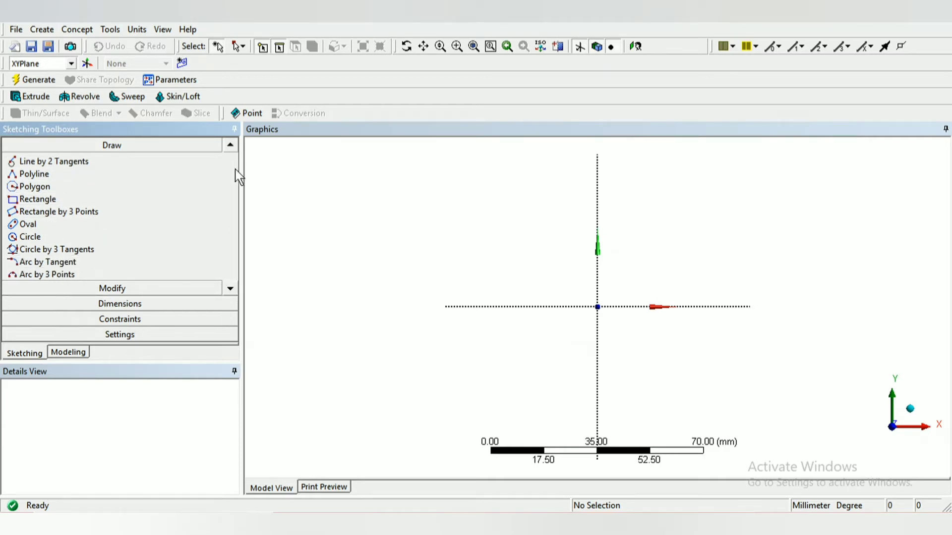
left_click(230, 148)
left_click(229, 148)
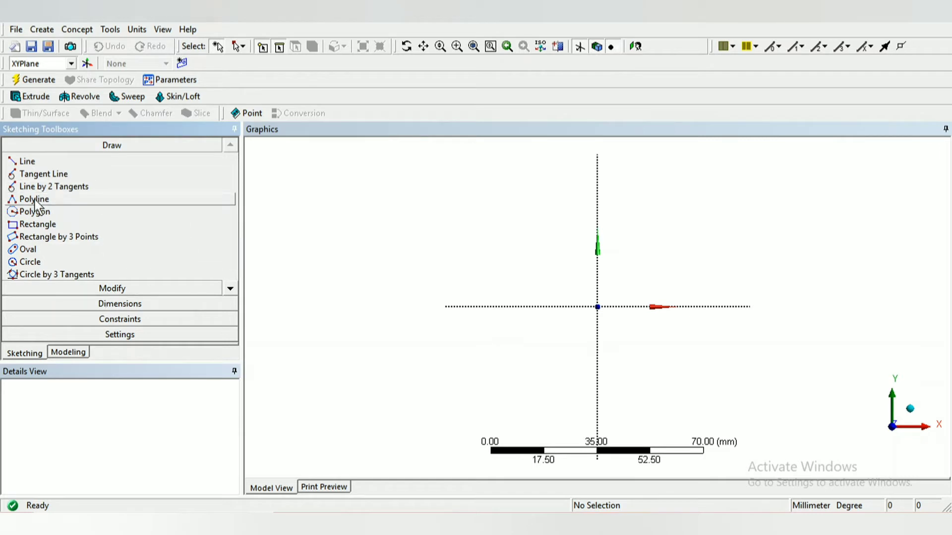
left_click(28, 161)
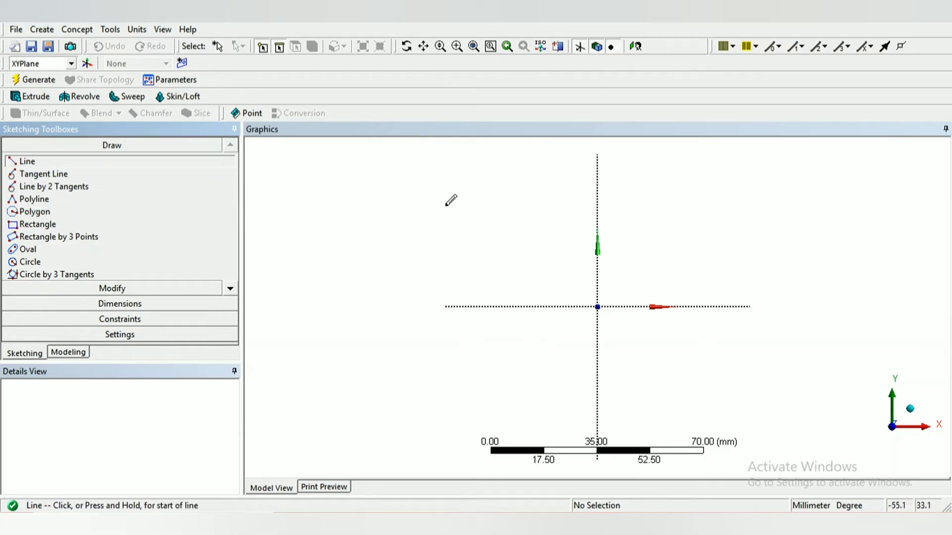
left_click(444, 212)
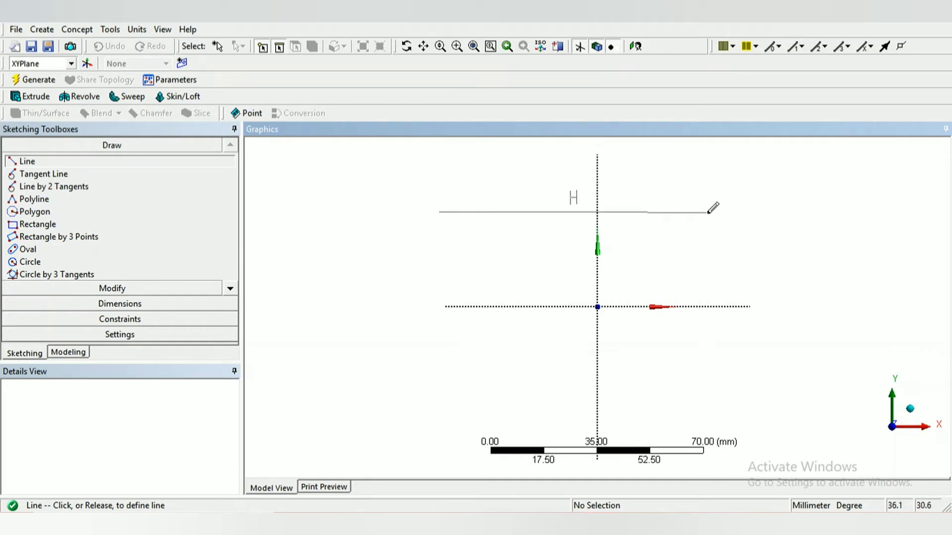
left_click(708, 212)
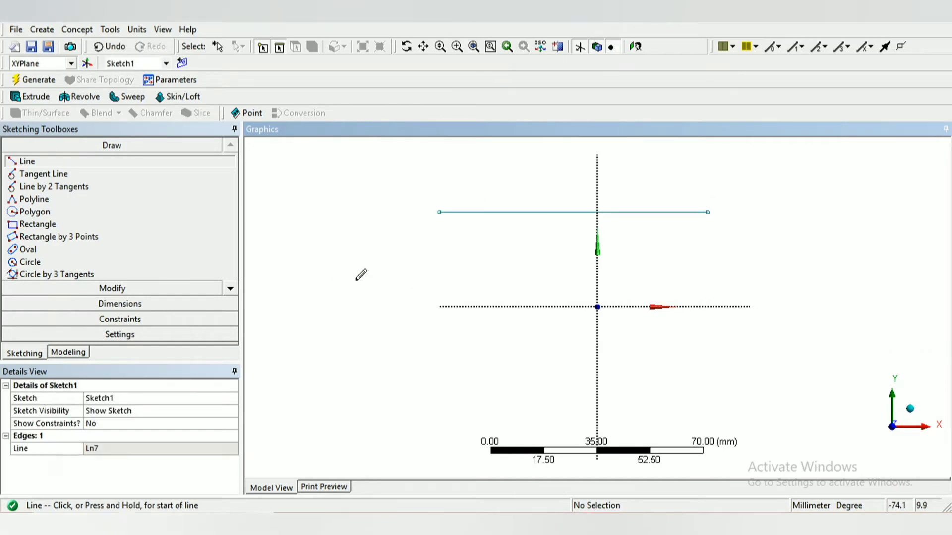
Dimension the sketched line horizontally and set its length to 500 mm
left_click(115, 305)
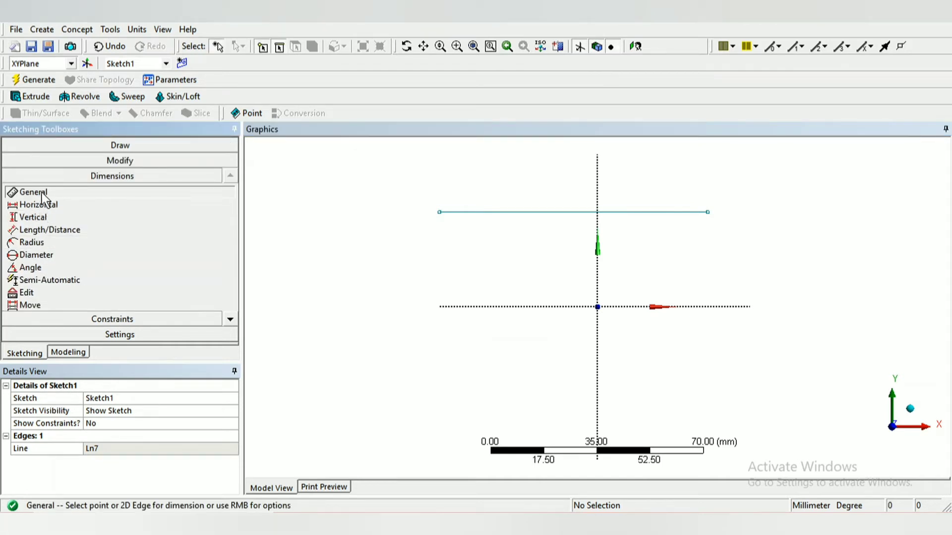
left_click(540, 213)
left_click(548, 166)
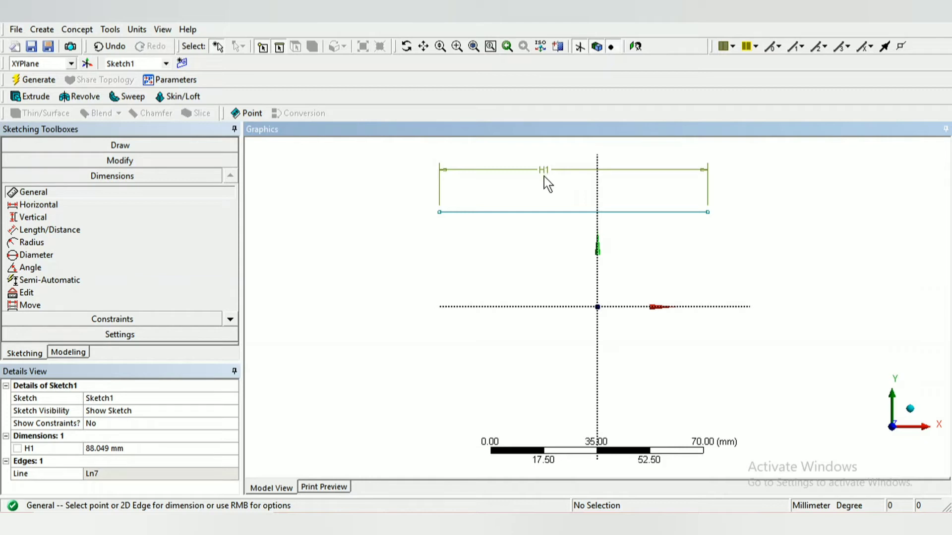
left_click(108, 448)
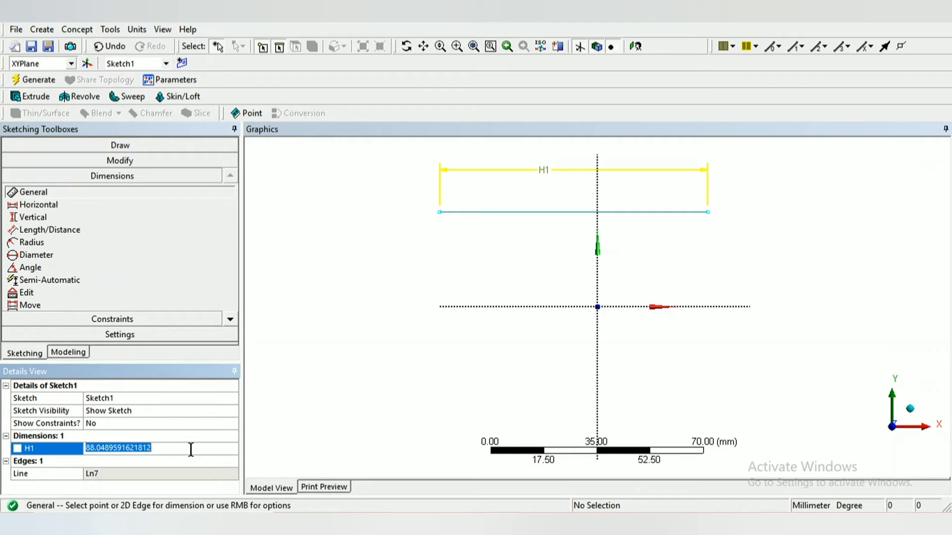
key("BackSpace")
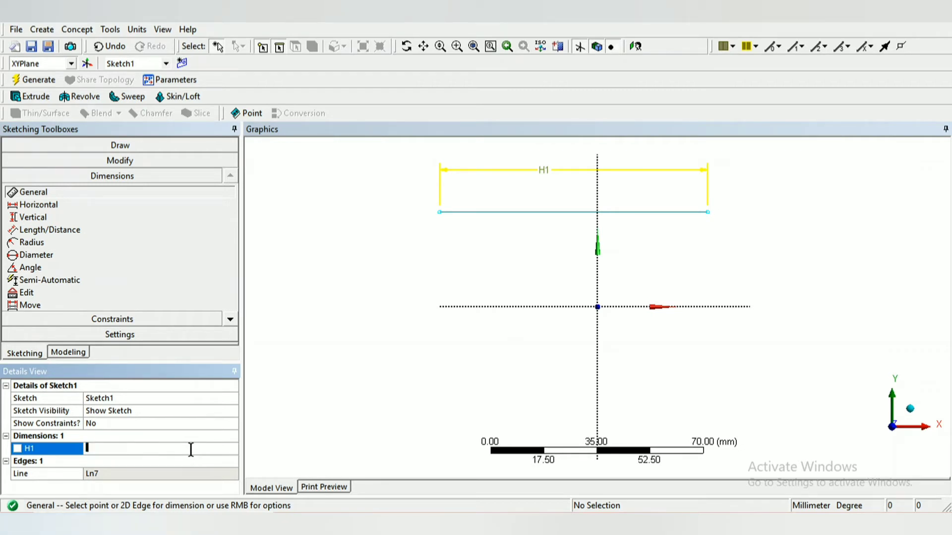
type("500")
key("Return")
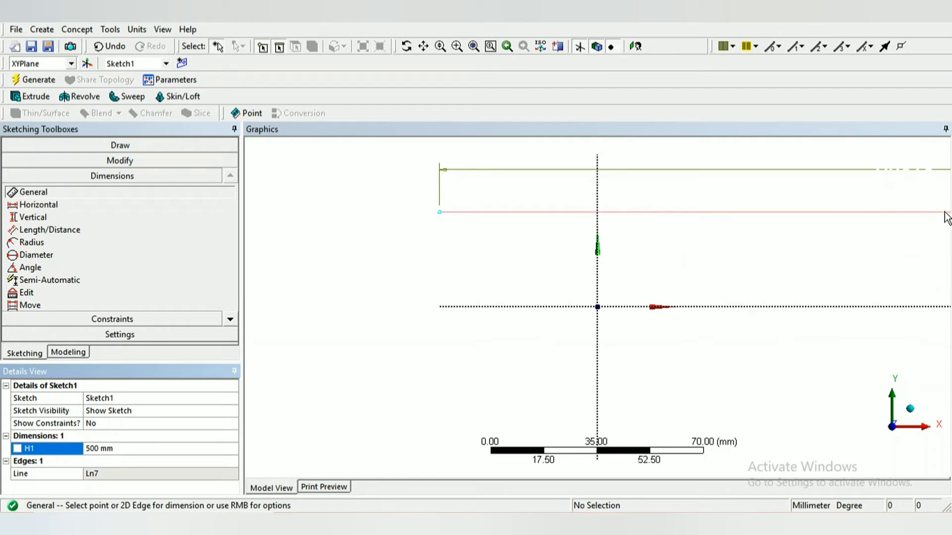
left_click(471, 51)
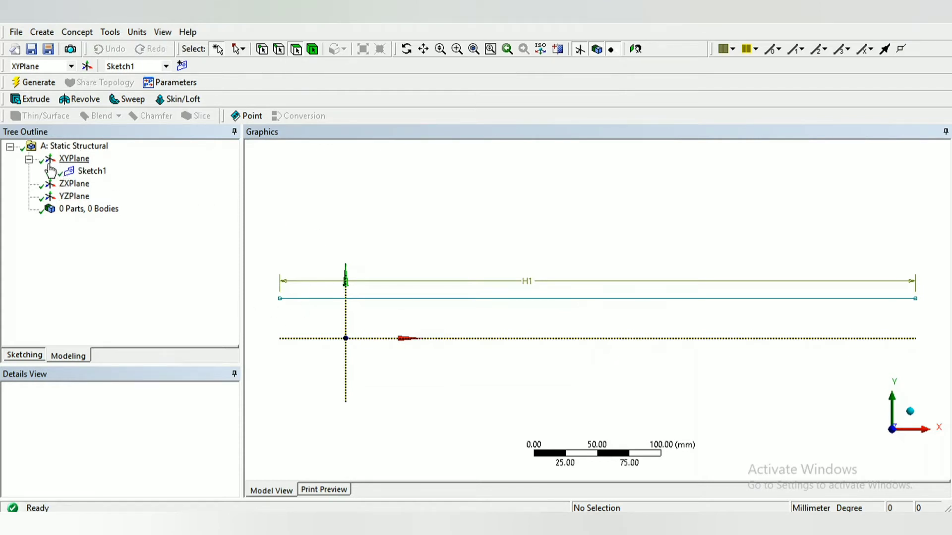
Create a line body from the 500 mm sketch line using Lines From Sketches, and expand the generated part in the model tree
left_click(29, 160)
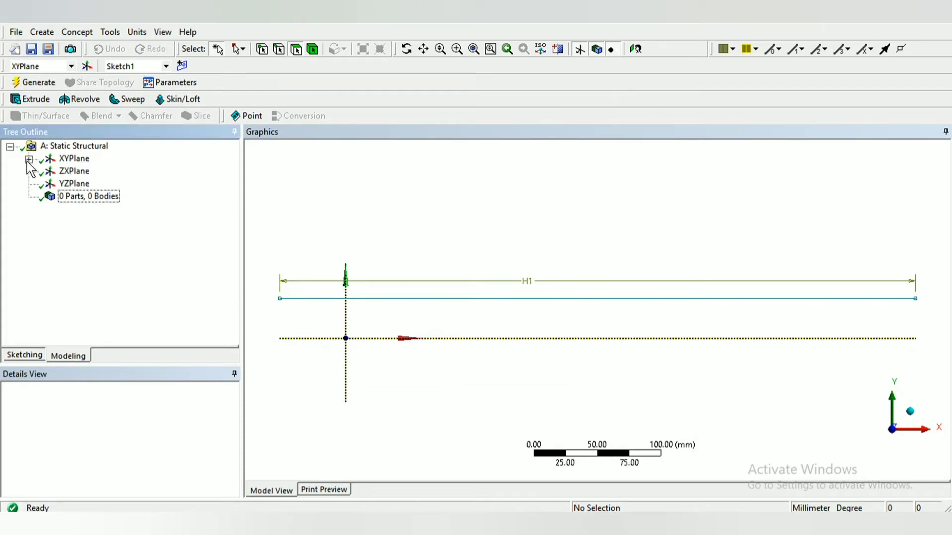
left_click(29, 160)
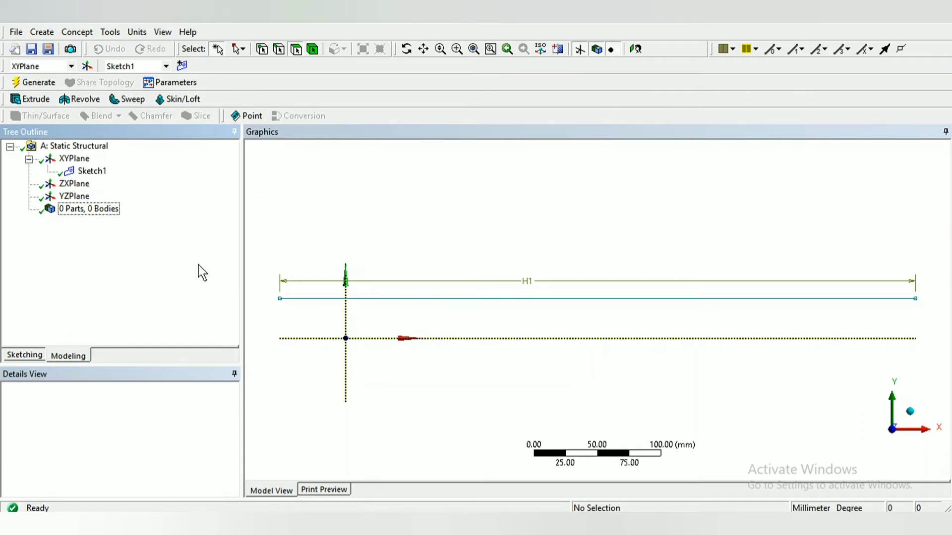
left_click(88, 33)
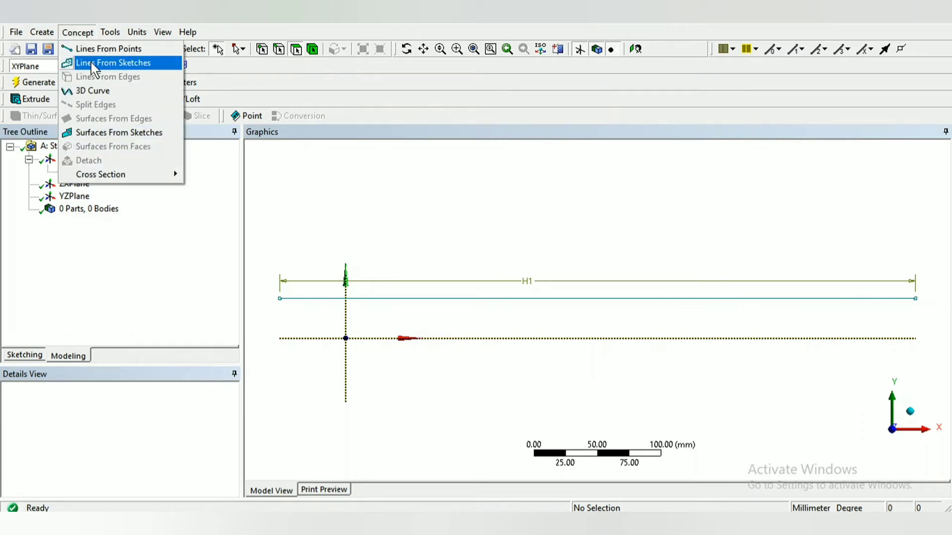
left_click(137, 65)
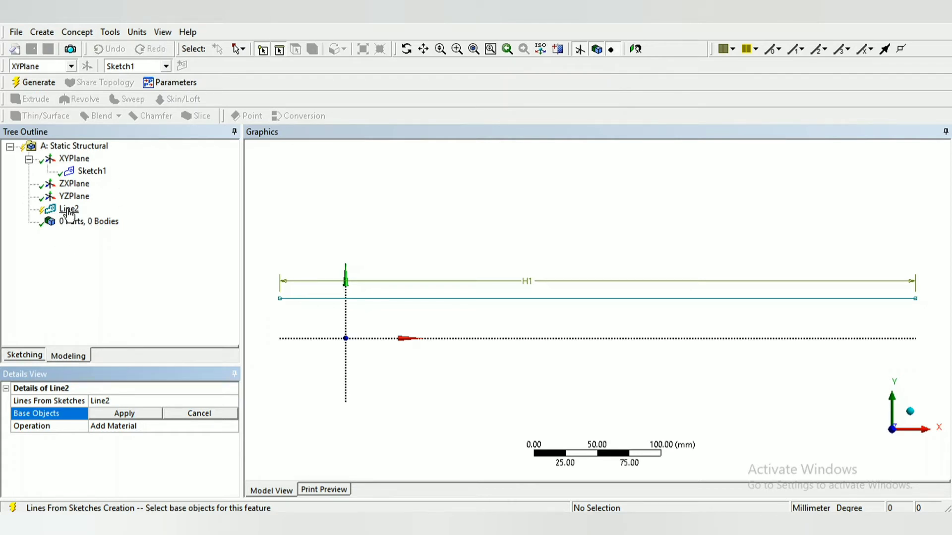
left_click(132, 417)
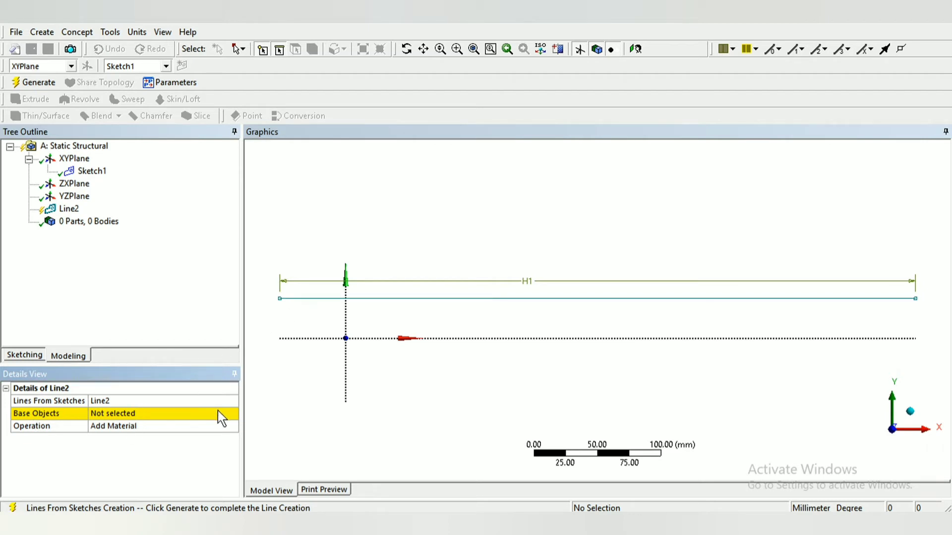
left_click(334, 300)
left_click(123, 415)
left_click(125, 414)
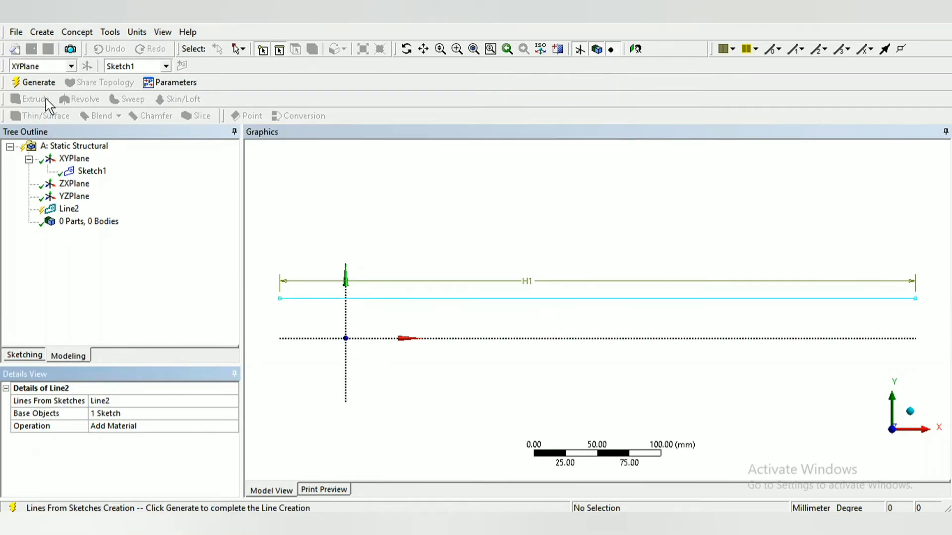
left_click(40, 82)
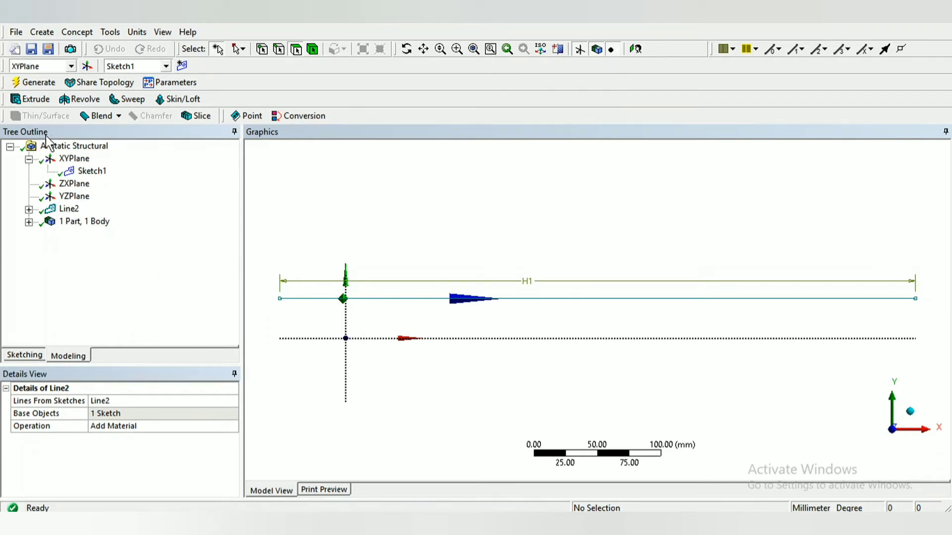
left_click(29, 222)
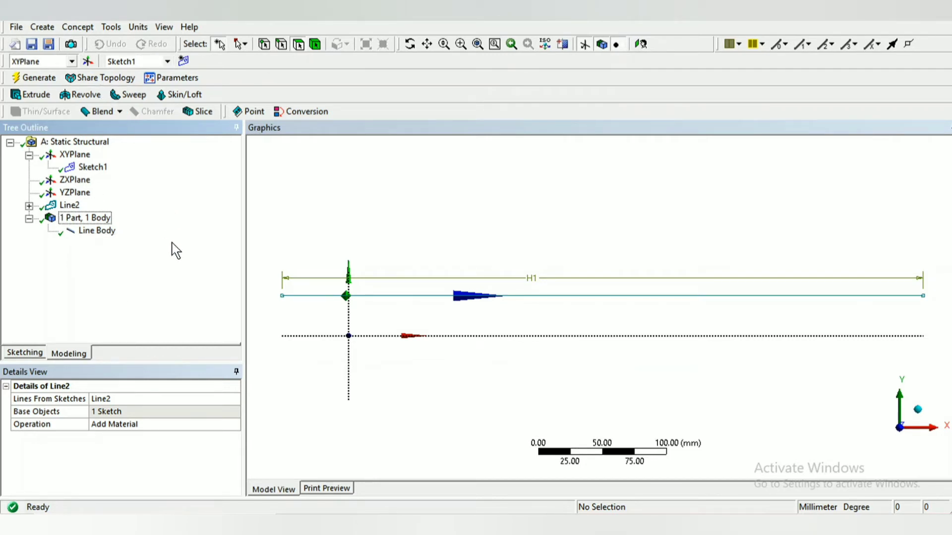
Create a circular cross section and set its radius to 25 mm
left_click(77, 27)
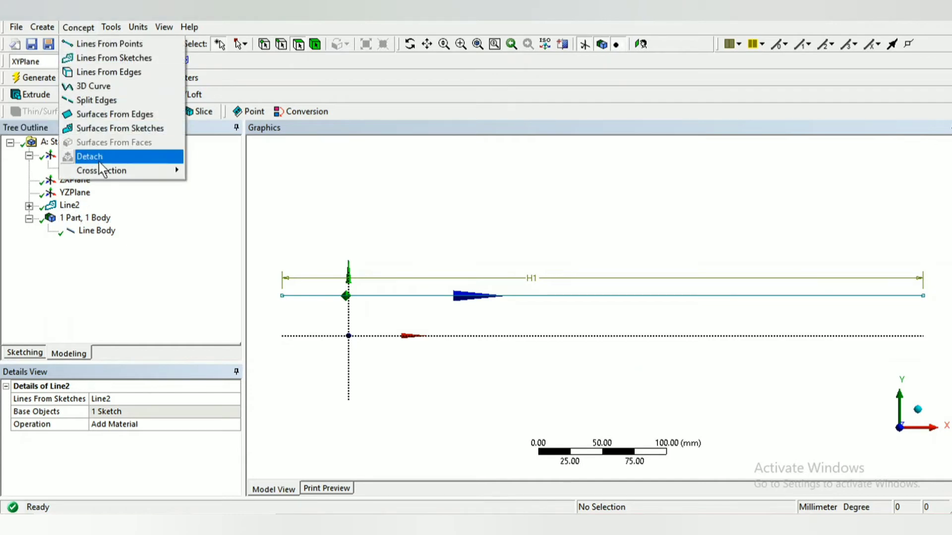
mouse_move(99, 168)
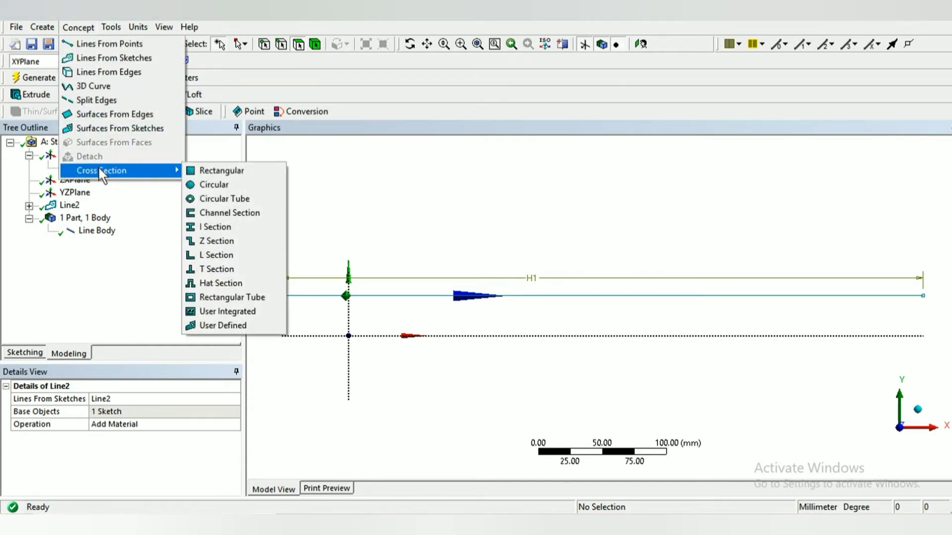
left_click(224, 186)
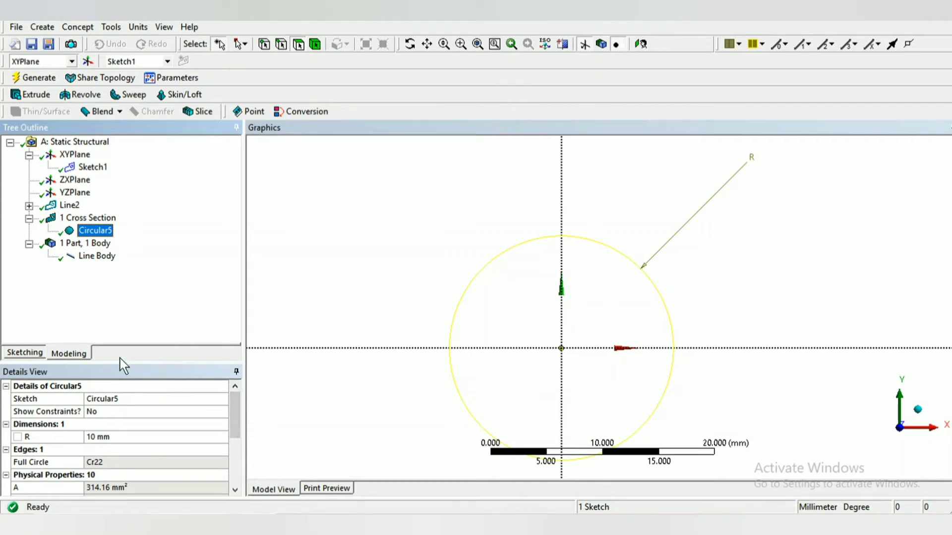
left_click_drag(120, 362, 124, 280)
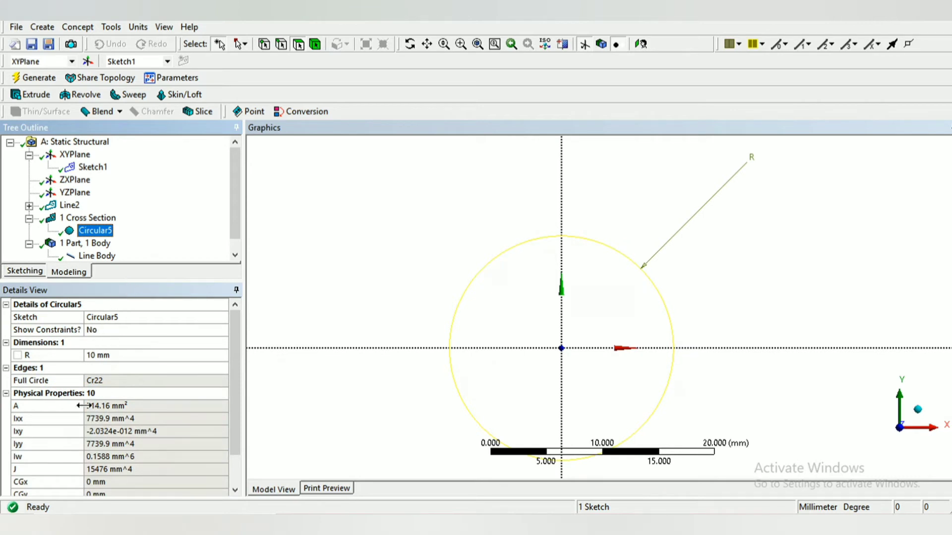
left_click(112, 356)
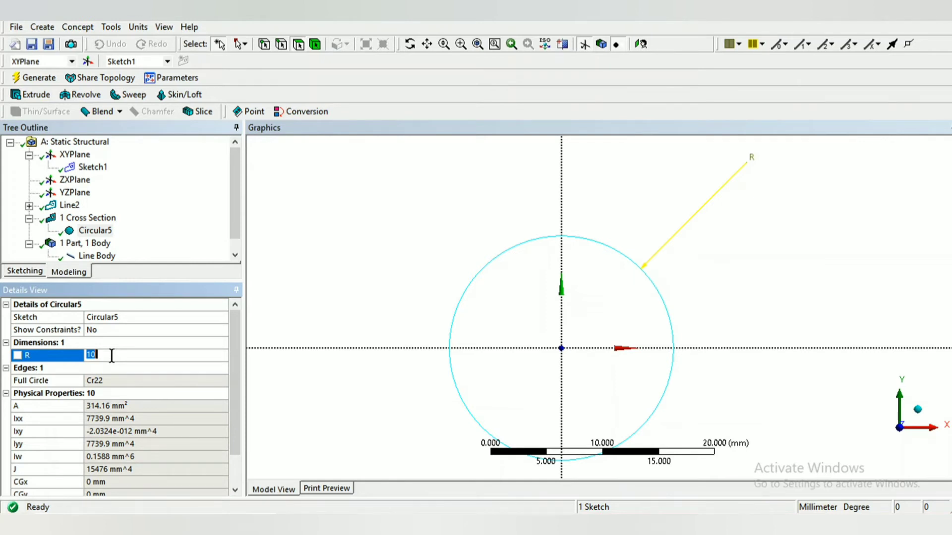
type("25")
key("Return")
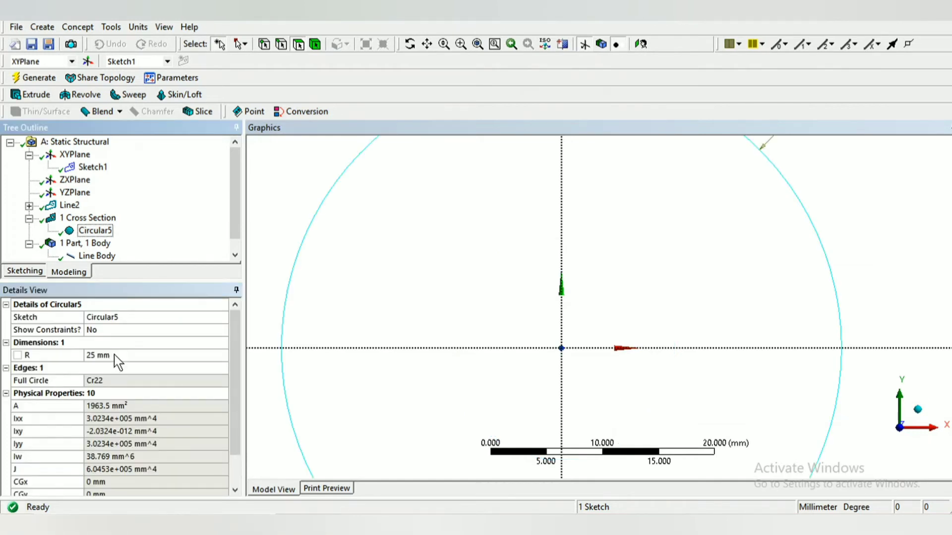
Regenerate the model with the resized circular cross section
scroll(694, 288, "up", 3)
scroll(697, 283, "down", 5)
scroll(698, 278, "down", 1)
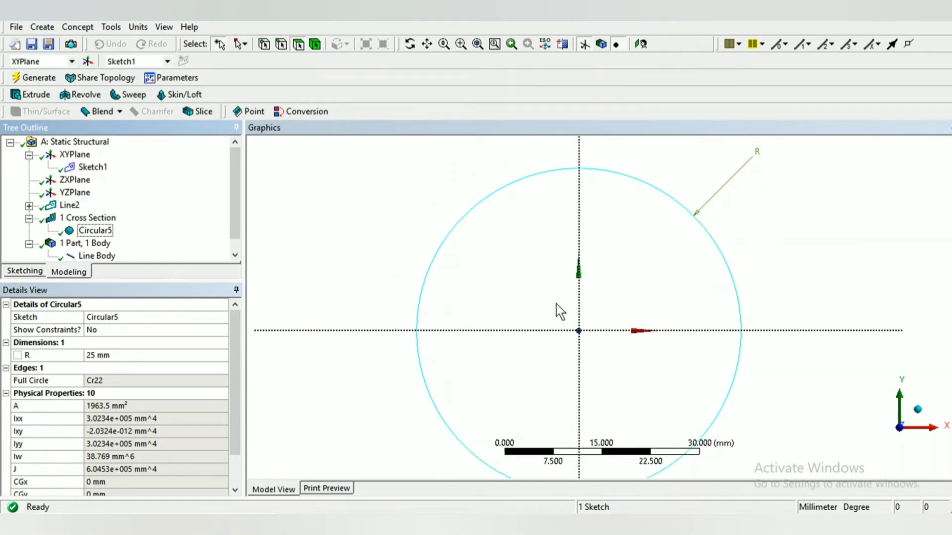
scroll(599, 280, "down", 1)
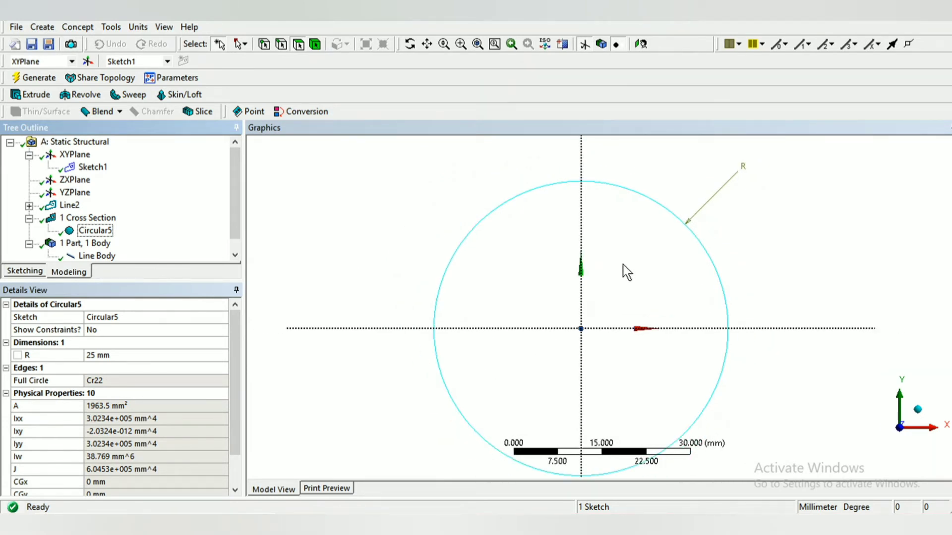
scroll(611, 268, "up", 3)
scroll(615, 268, "down", 4)
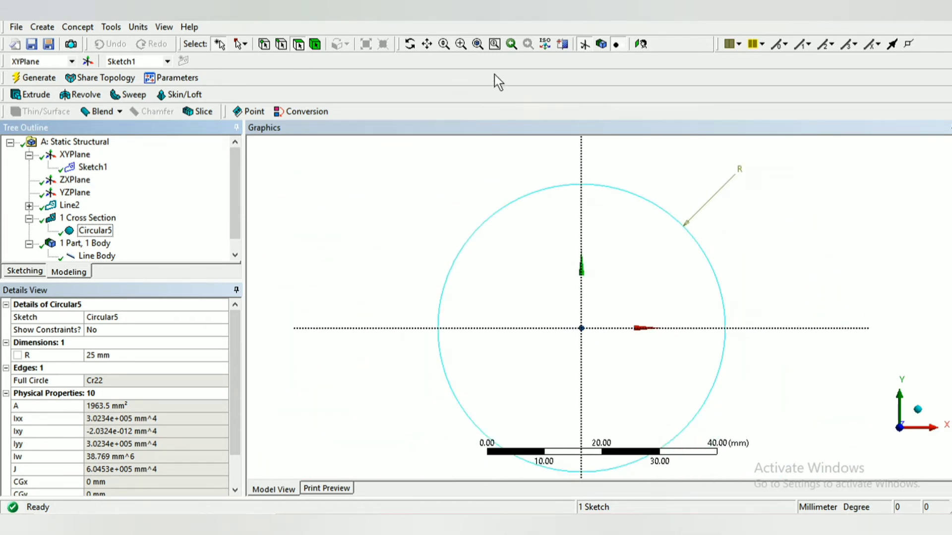
left_click(476, 44)
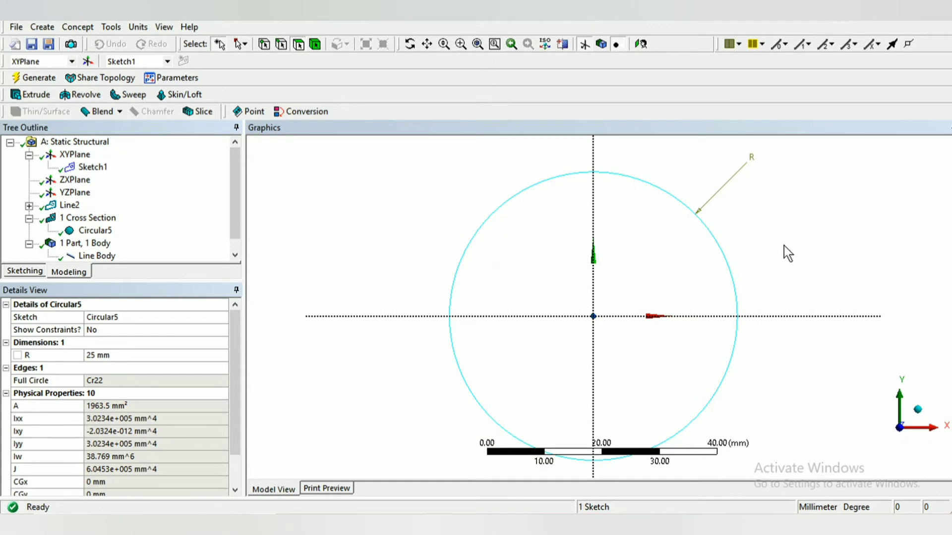
left_click(33, 79)
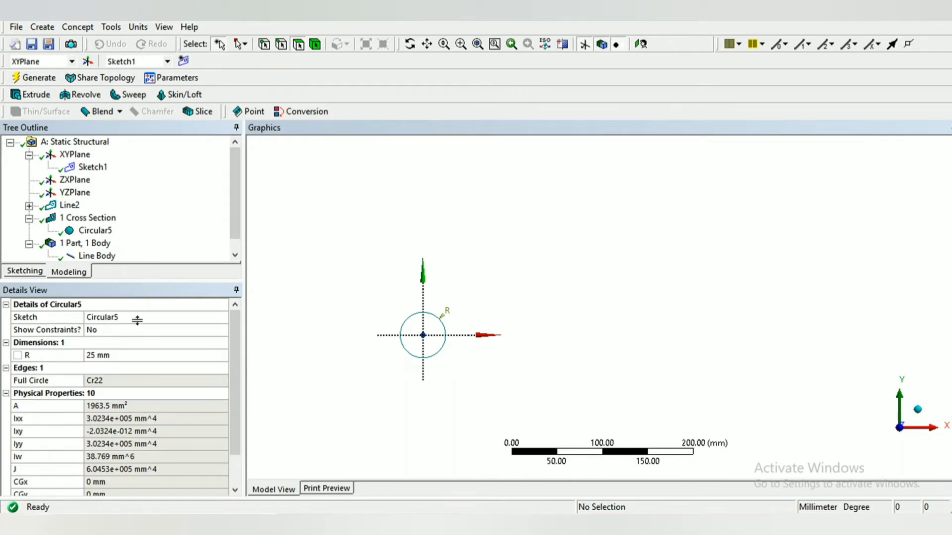
left_click_drag(139, 364, 139, 368)
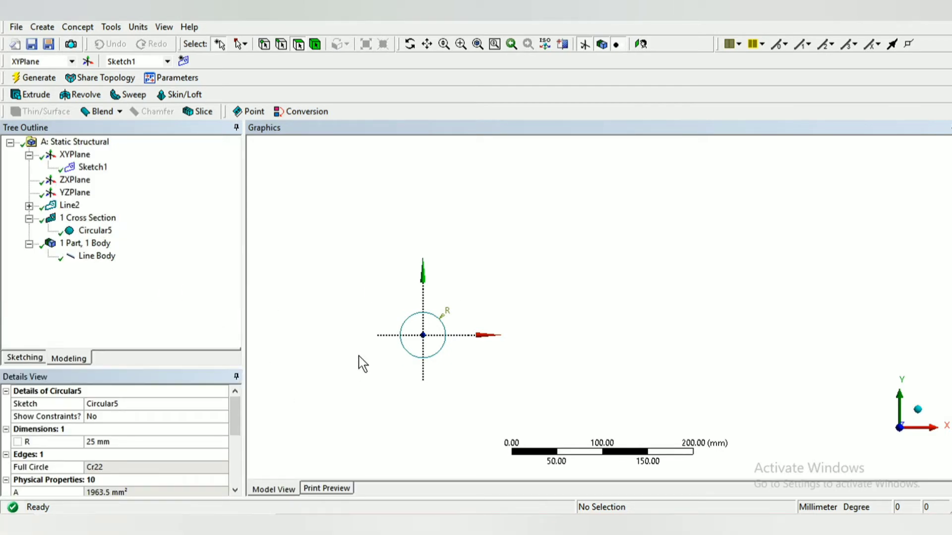
left_click(495, 45)
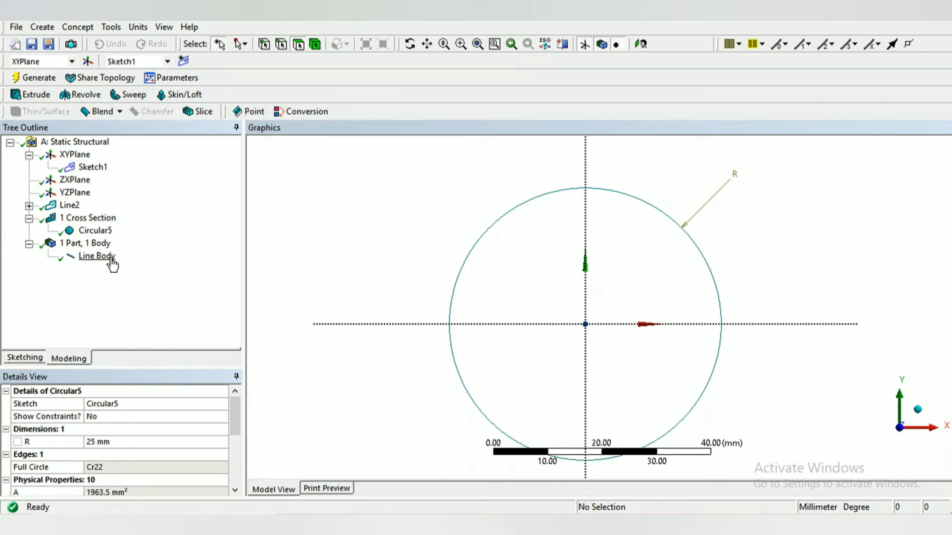
Assign the Circular5 cross section to the line body and regenerate the model
left_click(92, 256)
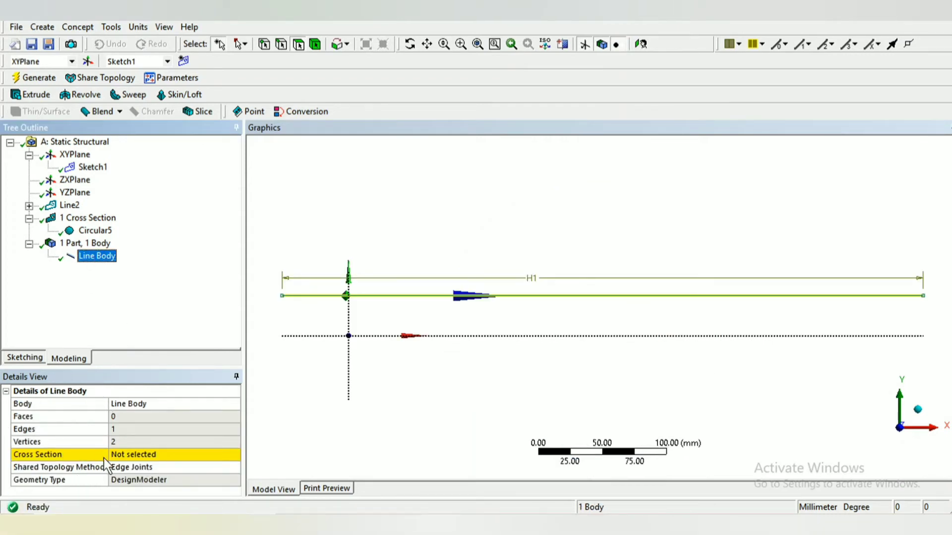
left_click(139, 455)
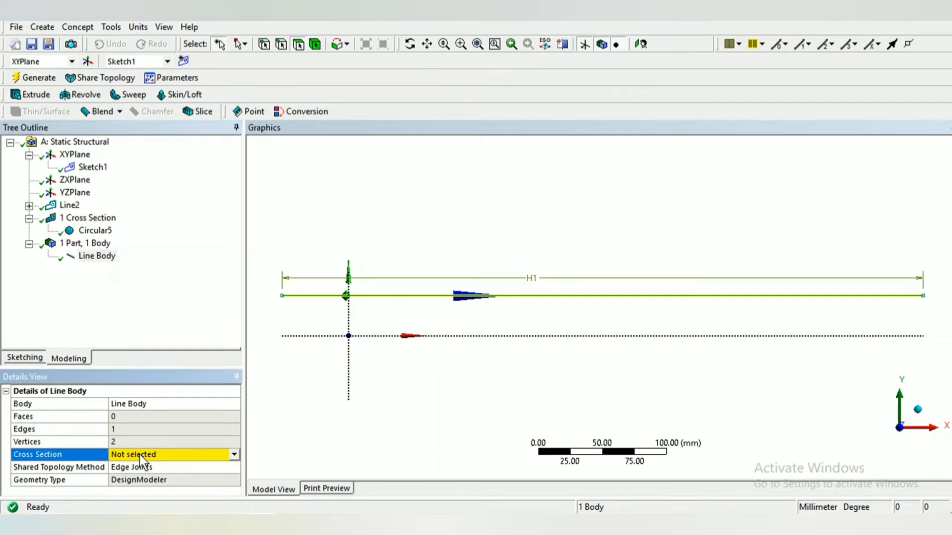
left_click(234, 455)
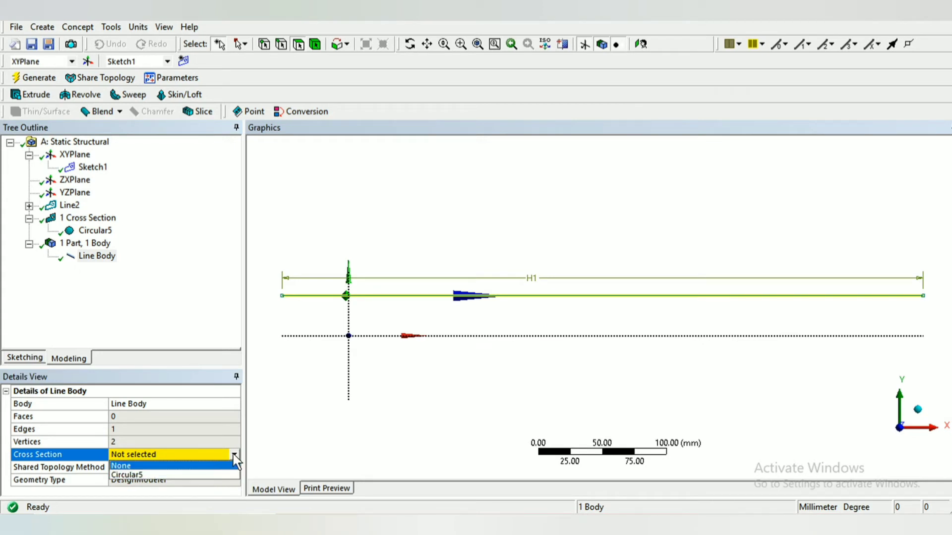
left_click(150, 476)
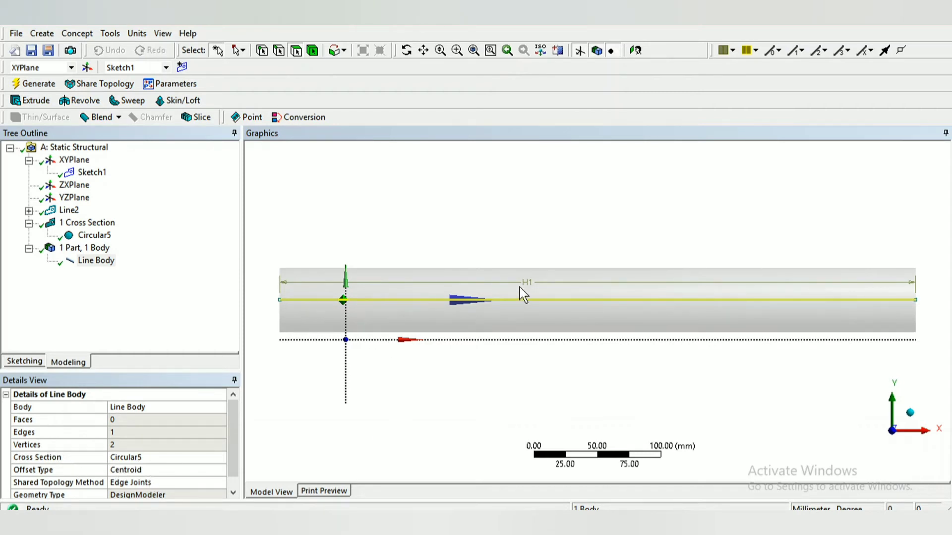
left_click(22, 88)
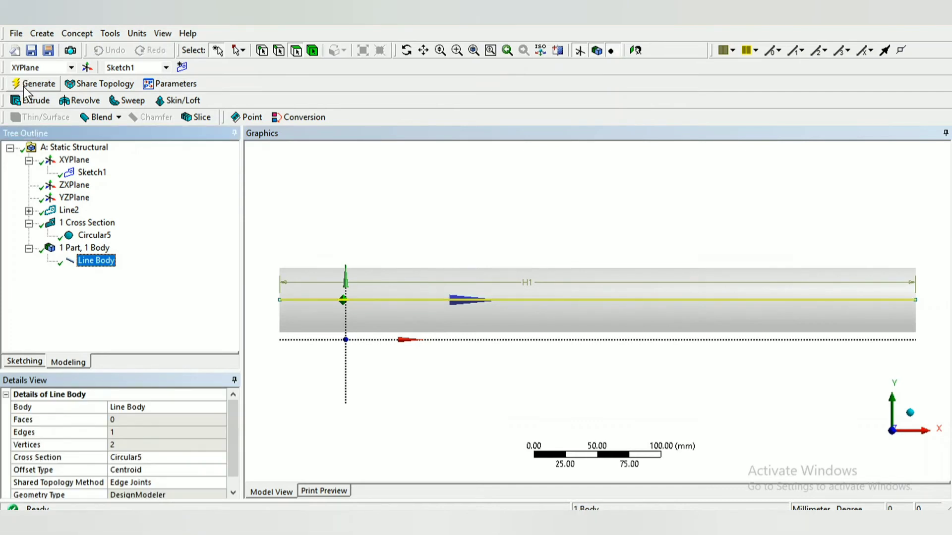
left_click(284, 242)
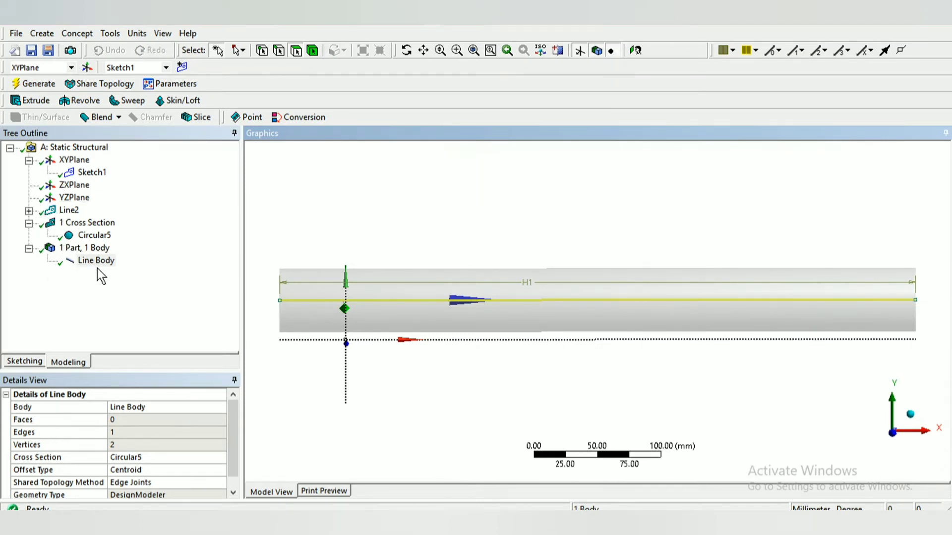
middle_click_drag(476, 371, 353, 435)
scroll(352, 435, "down", 2)
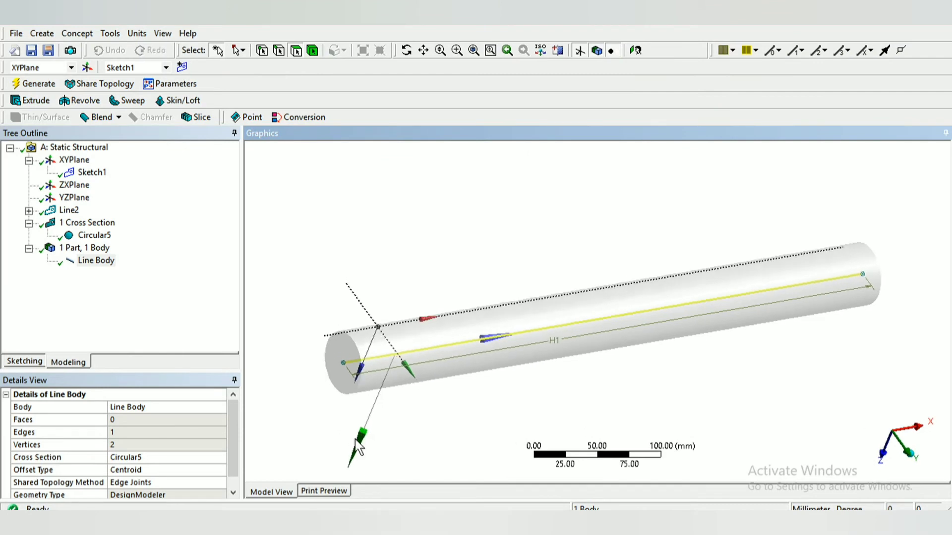
middle_click_drag(491, 410, 643, 270)
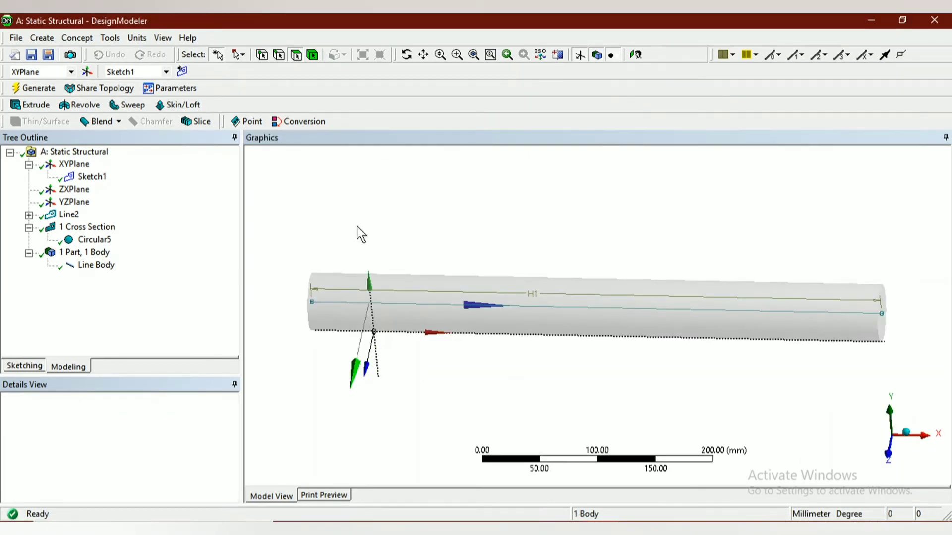
middle_click_drag(459, 225, 594, 172)
middle_click_drag(786, 398, 791, 307)
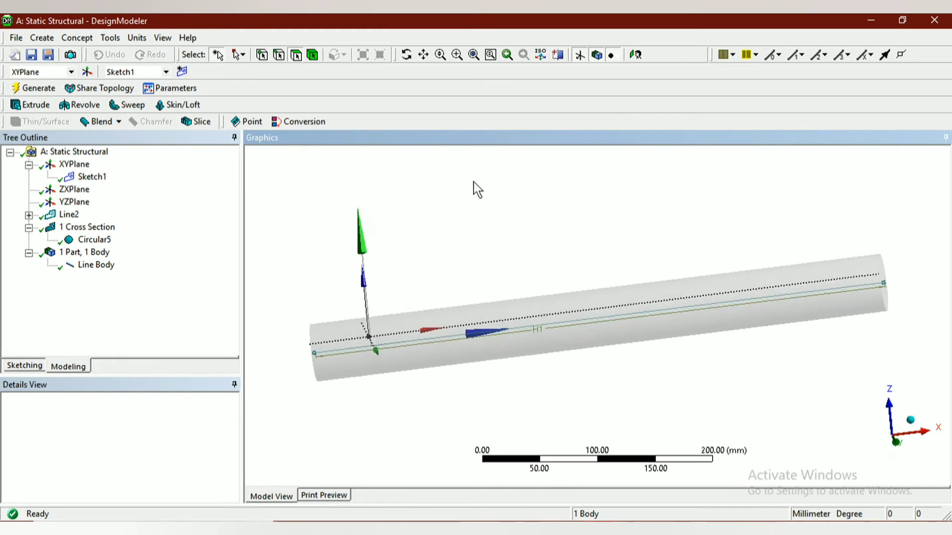
Close DesignModeler and open the Static Structural system's Model cell for editing in Mechanical
left_click(937, 21)
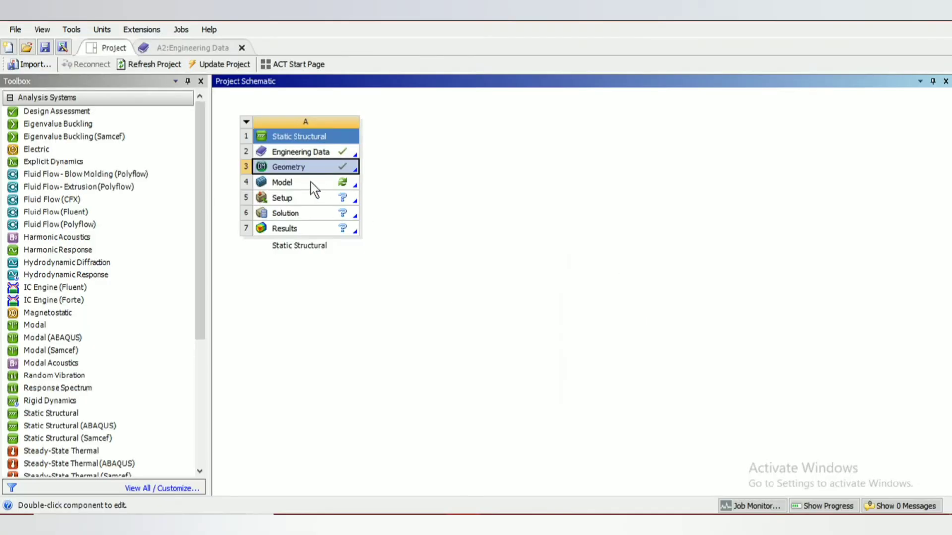
left_click(311, 182)
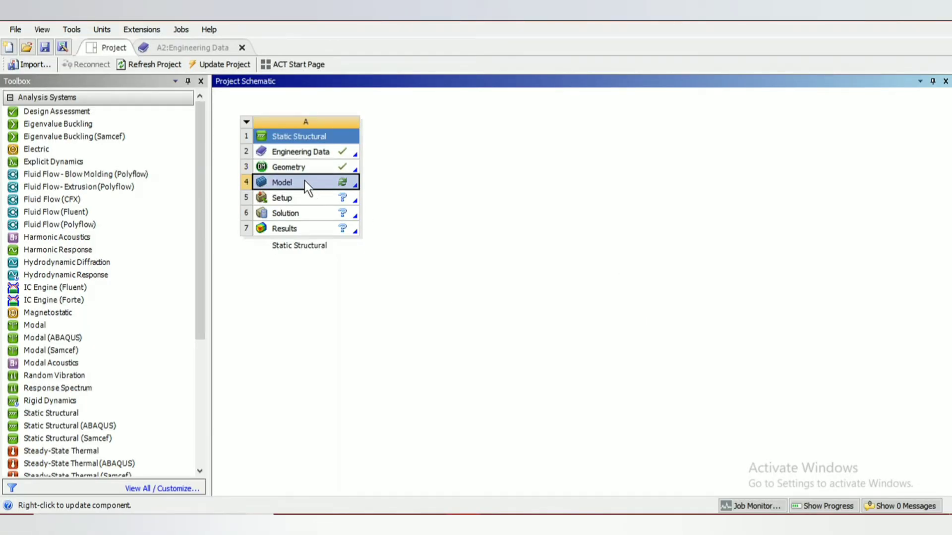
right_click(301, 183)
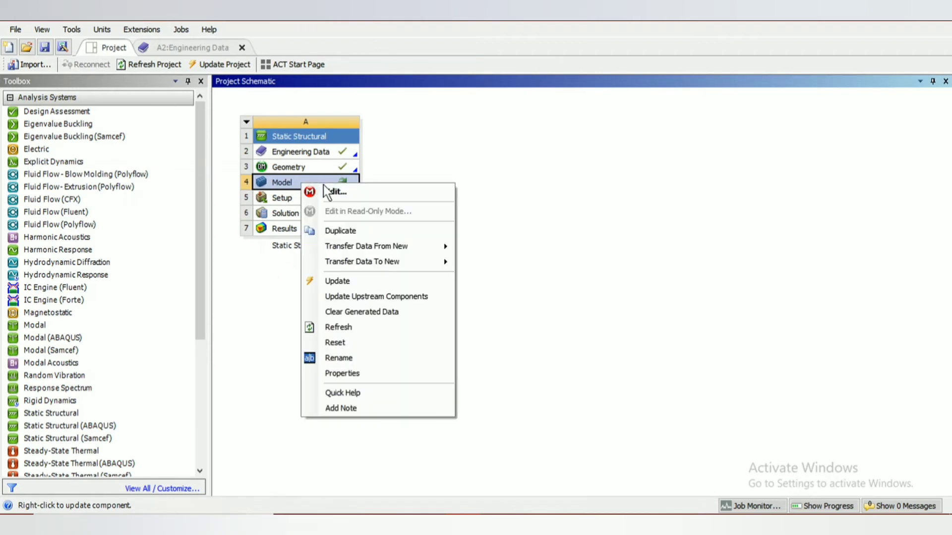
left_click(340, 193)
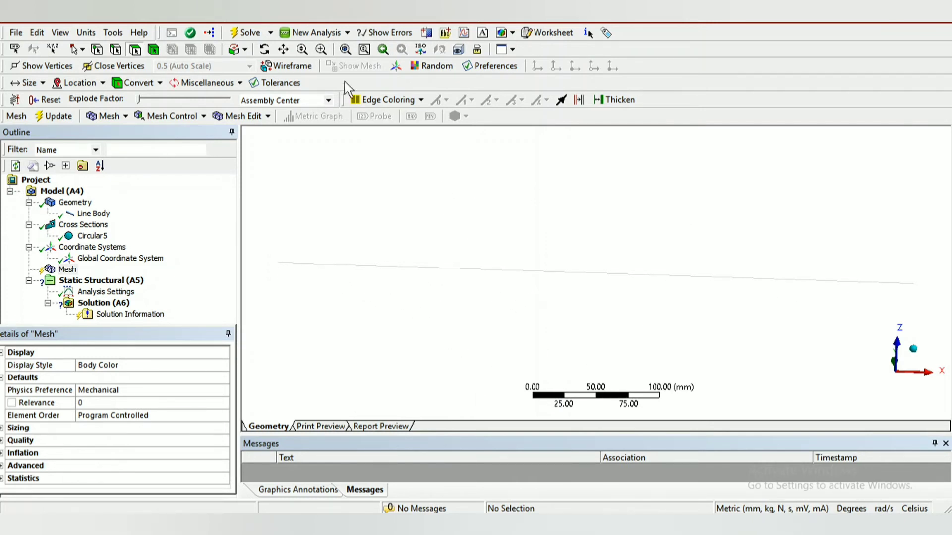
Generate the mesh of the line body with the default settings and display it shaded instead of as wireframe
left_click(282, 66)
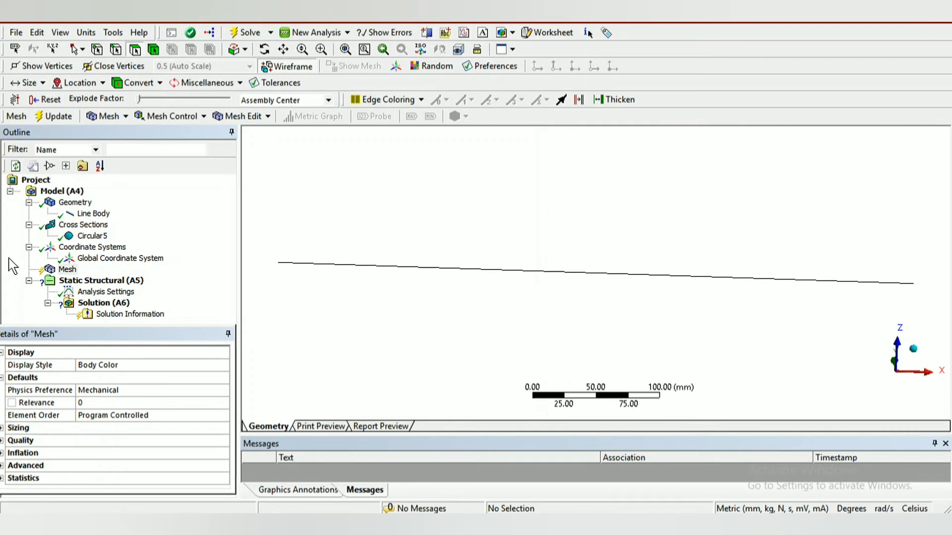
right_click(68, 271)
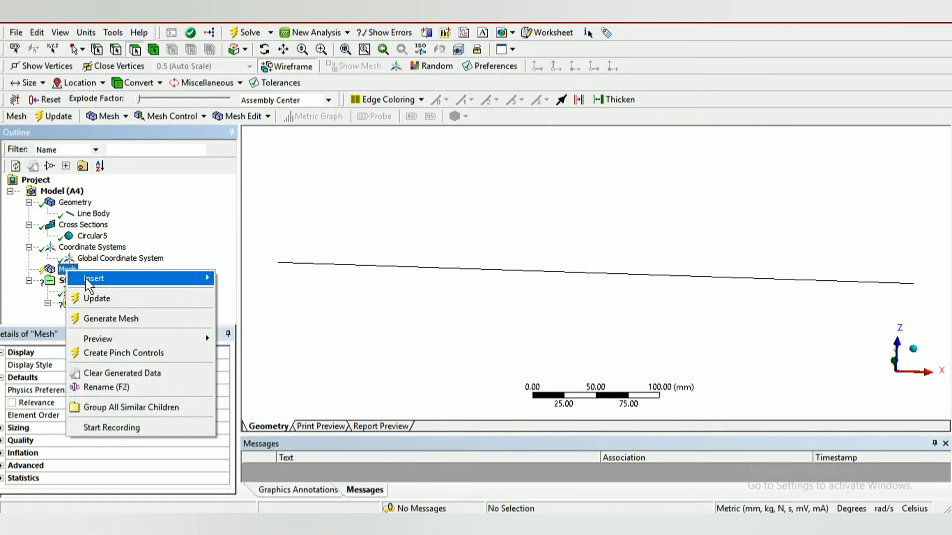
left_click(114, 320)
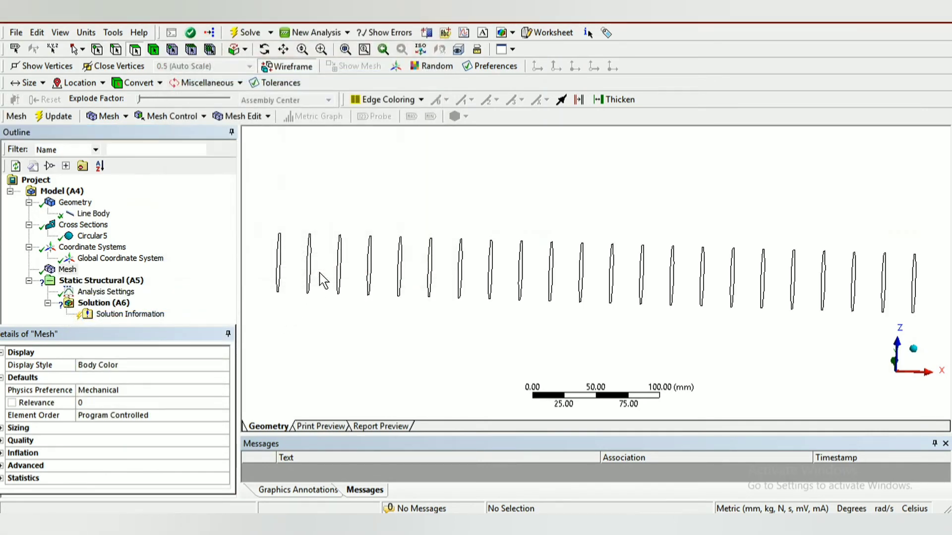
left_click(278, 67)
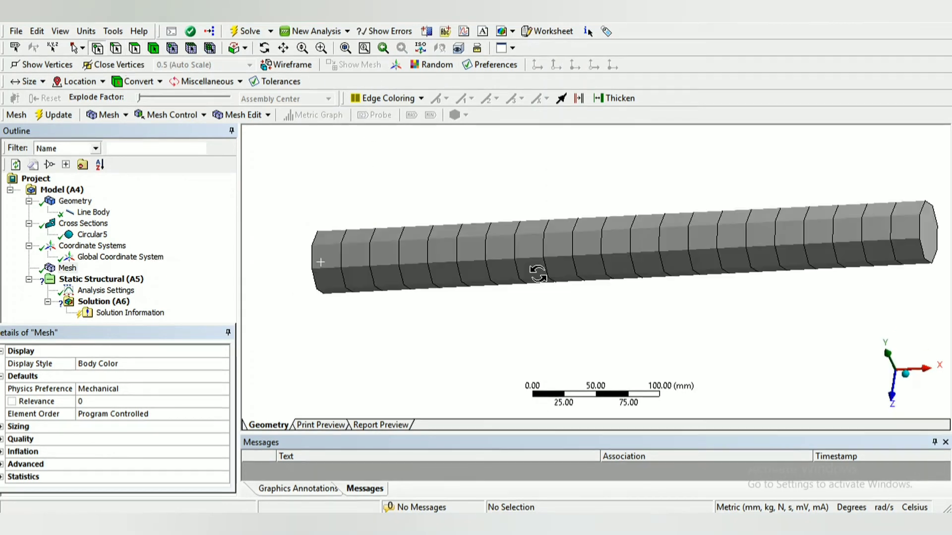
middle_click_drag(537, 272, 579, 271)
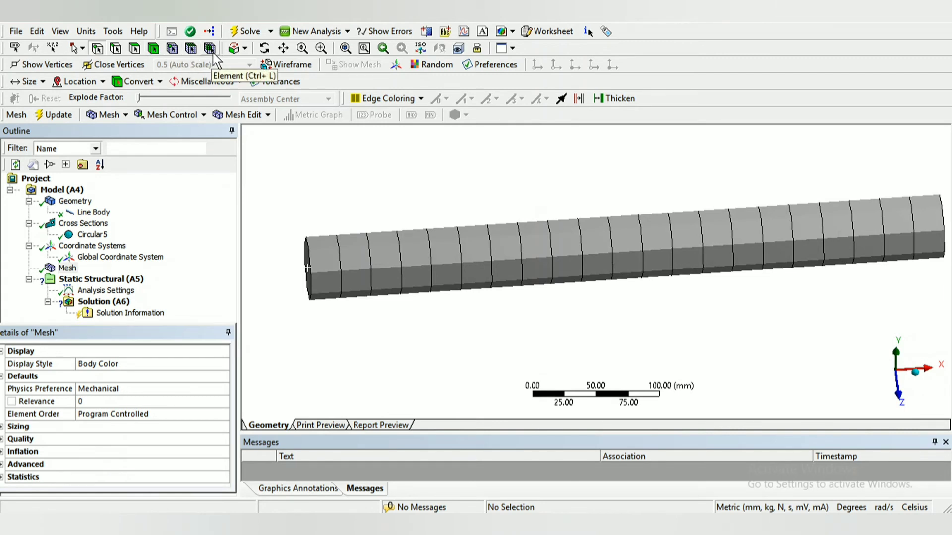
Restrict selection to mesh nodes and pick six consecutive nodes along the beam, beginning two elements in from its end
left_click(171, 50)
left_click(342, 272)
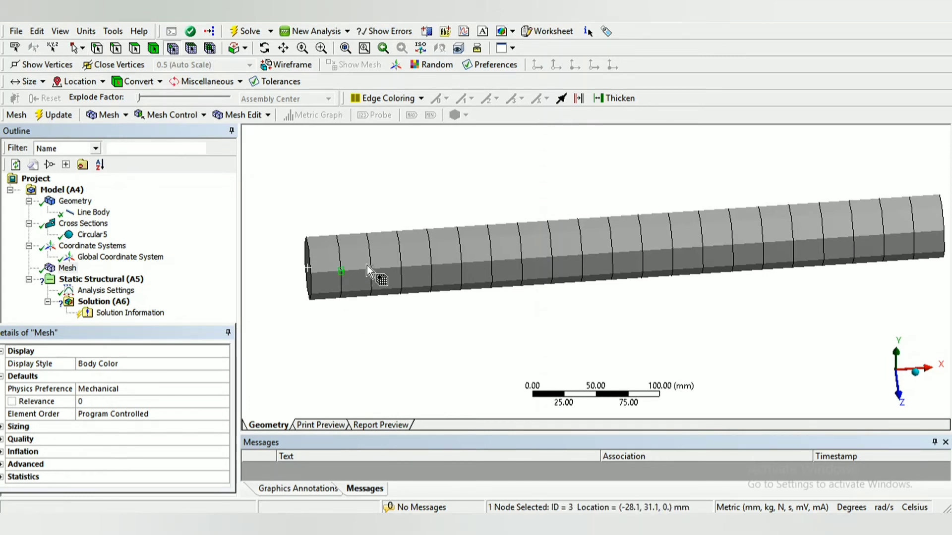
left_click(373, 268)
left_click(416, 269, "ctrl")
left_click(436, 267, "ctrl")
left_click(459, 264, "ctrl")
left_click(493, 263, "ctrl")
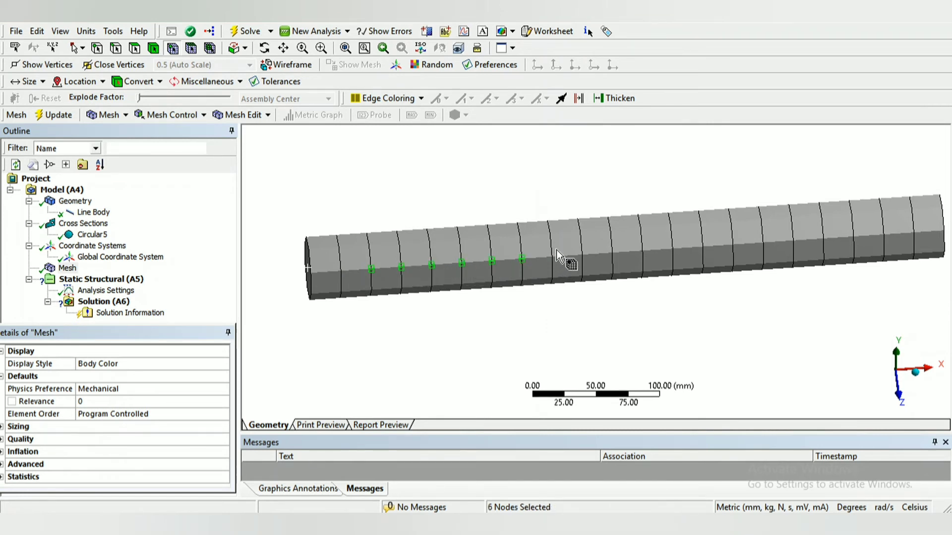
Restrict selection to mesh elements and pick several elements along the middle of the beam and toward both ends
left_click(192, 50)
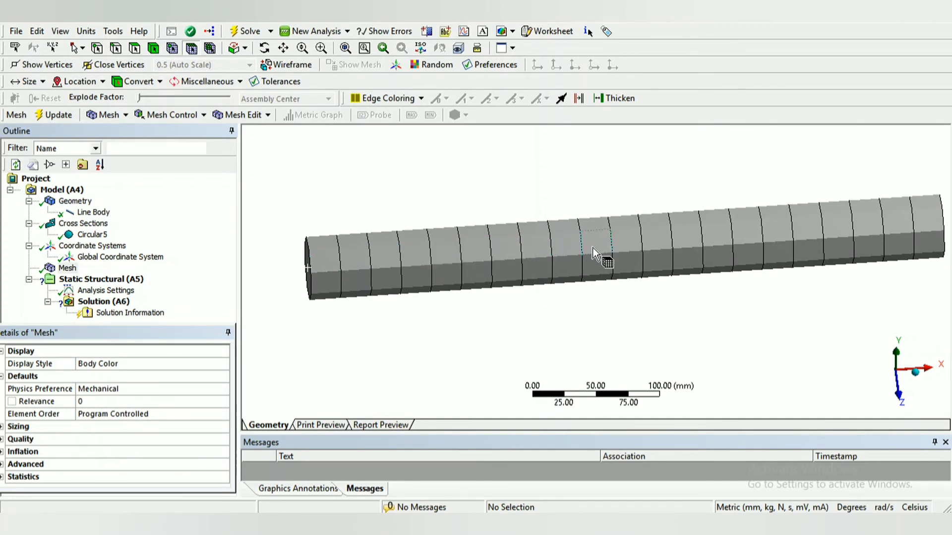
left_click(210, 48)
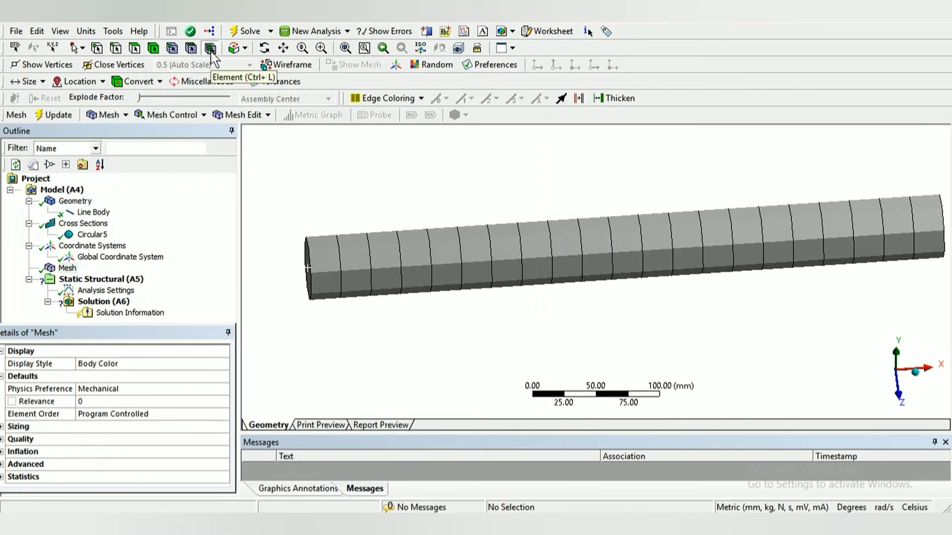
left_click(335, 260)
left_click(382, 263)
left_click(416, 265)
left_click_drag(525, 276, 728, 261, "ctrl")
left_click(812, 255, "ctrl")
left_click(793, 243, "ctrl")
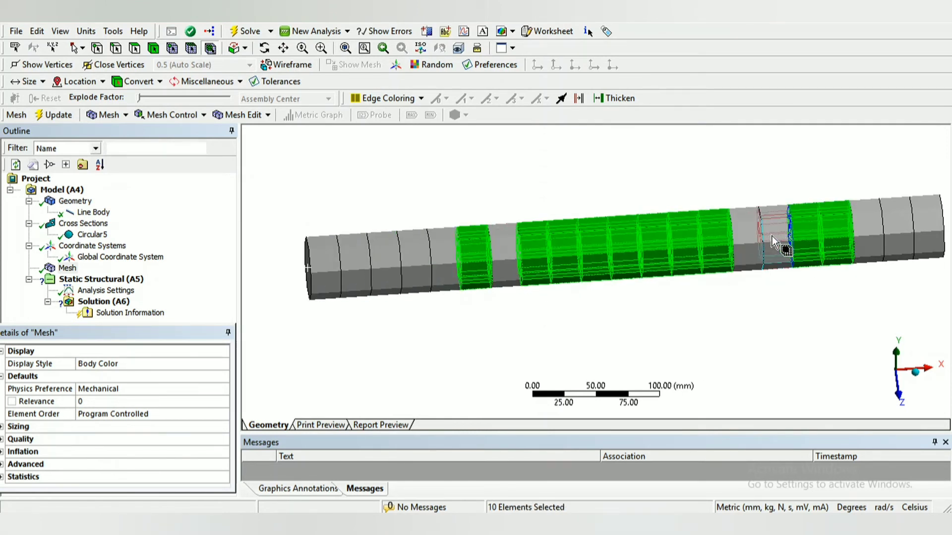
left_click(773, 241)
left_click(653, 247)
left_click(564, 250)
left_click(415, 260)
left_click(322, 267)
Add a Fixed Support to the static structural analysis, scoped to the beam's end vertex with the lower X coordinate
left_click(102, 278)
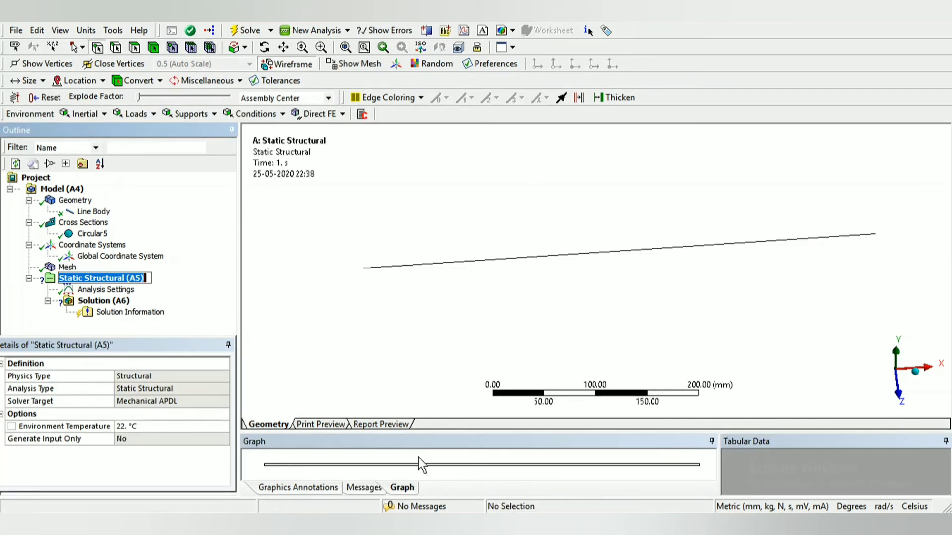
left_click(204, 296)
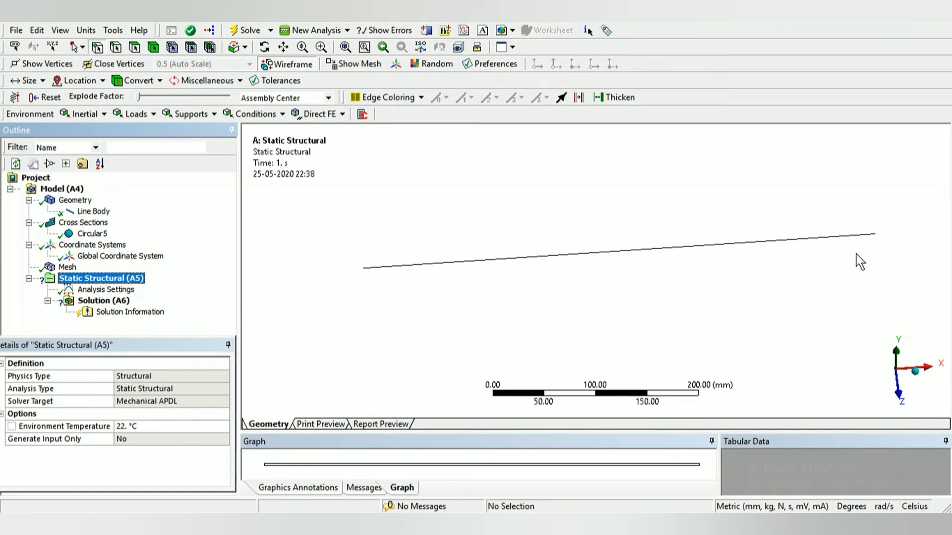
right_click(129, 277)
mouse_move(164, 282)
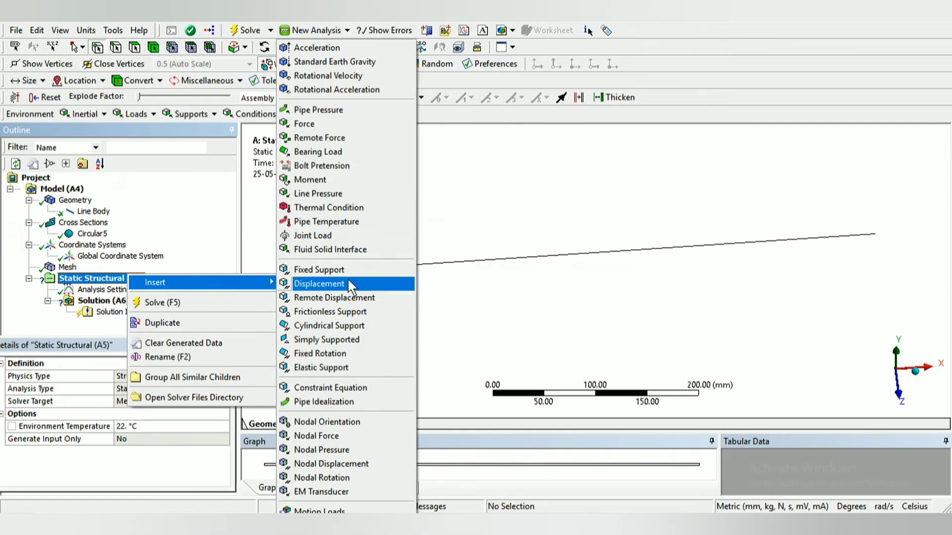
mouse_move(260, 282)
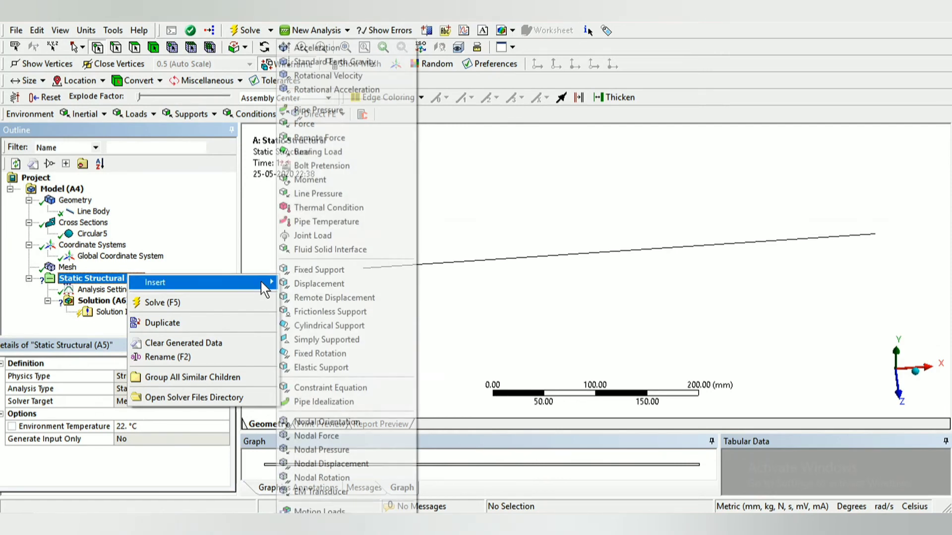
left_click(307, 270)
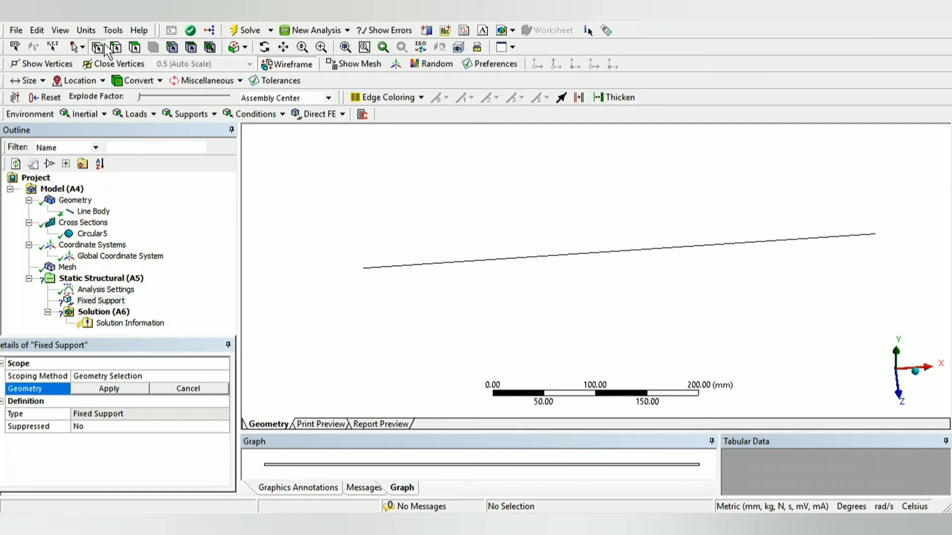
left_click(363, 268)
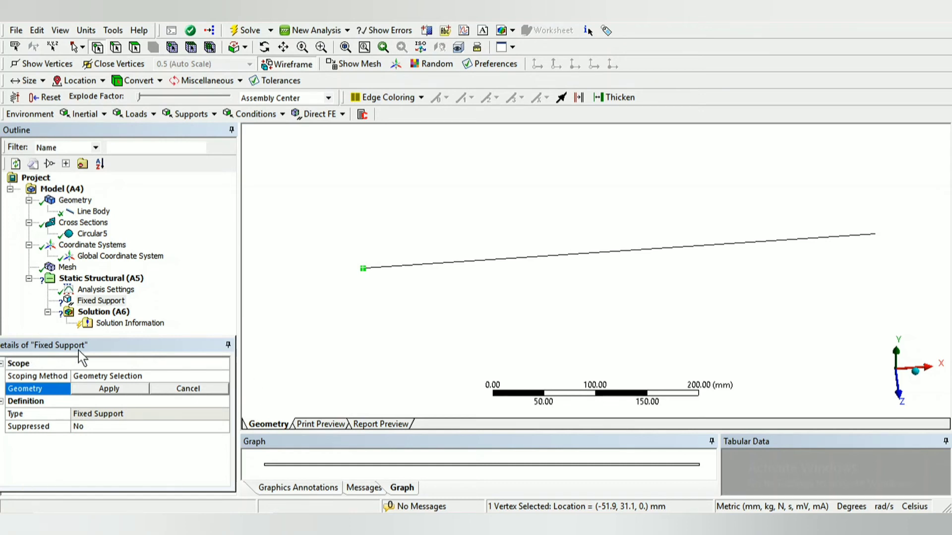
left_click(108, 391)
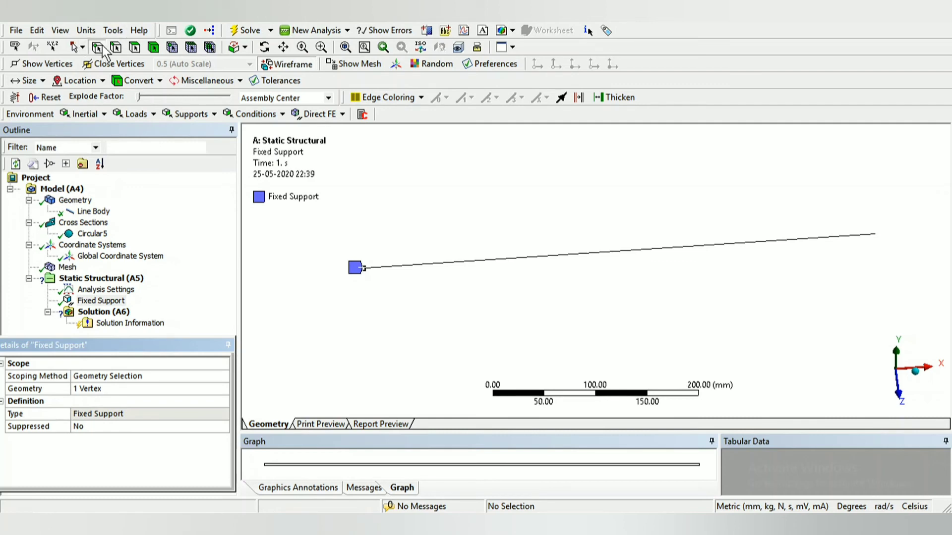
Add a Force load scoped to the beam's free end vertex, opposite the fixed support
right_click(123, 283)
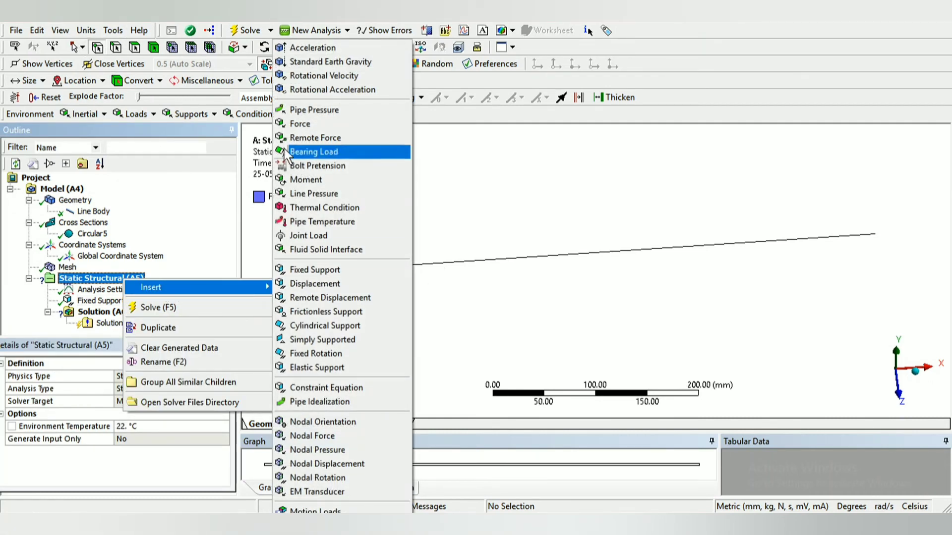
left_click(309, 124)
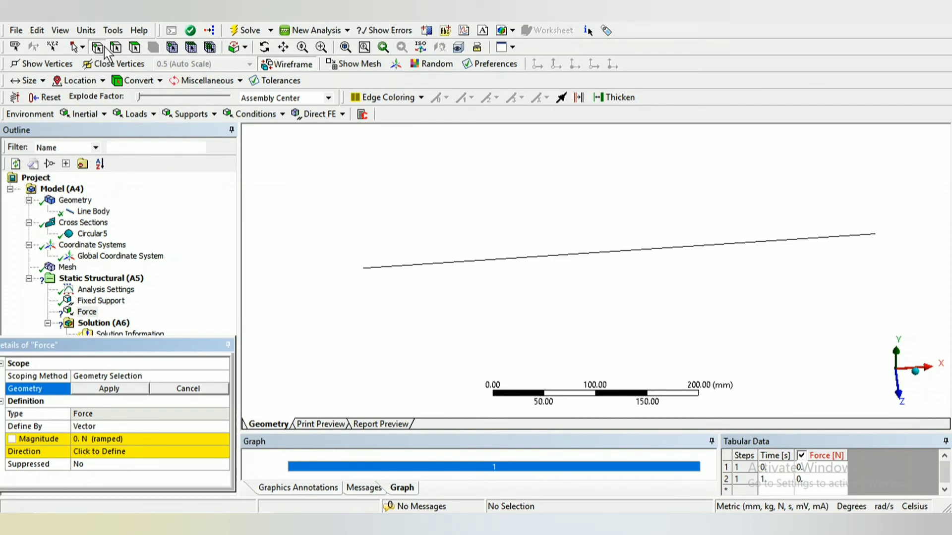
left_click(875, 234)
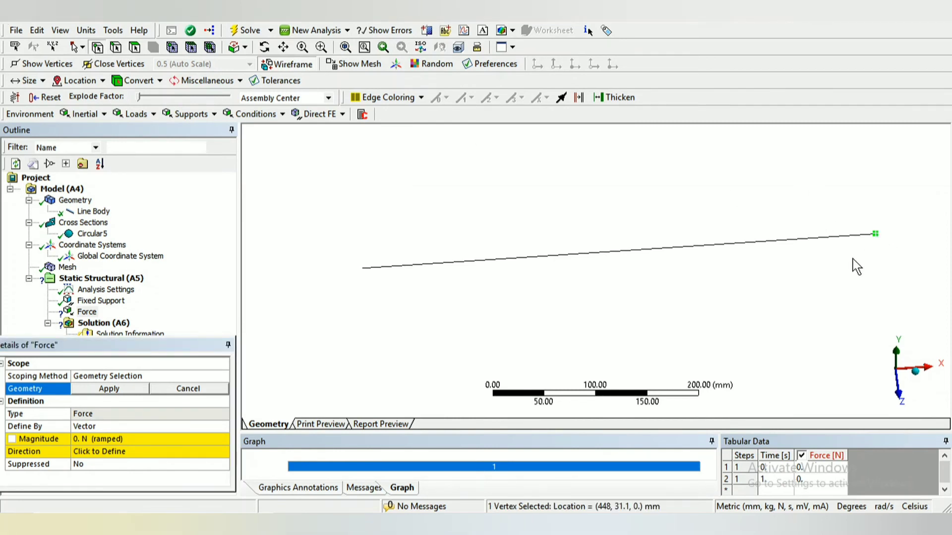
left_click(109, 389)
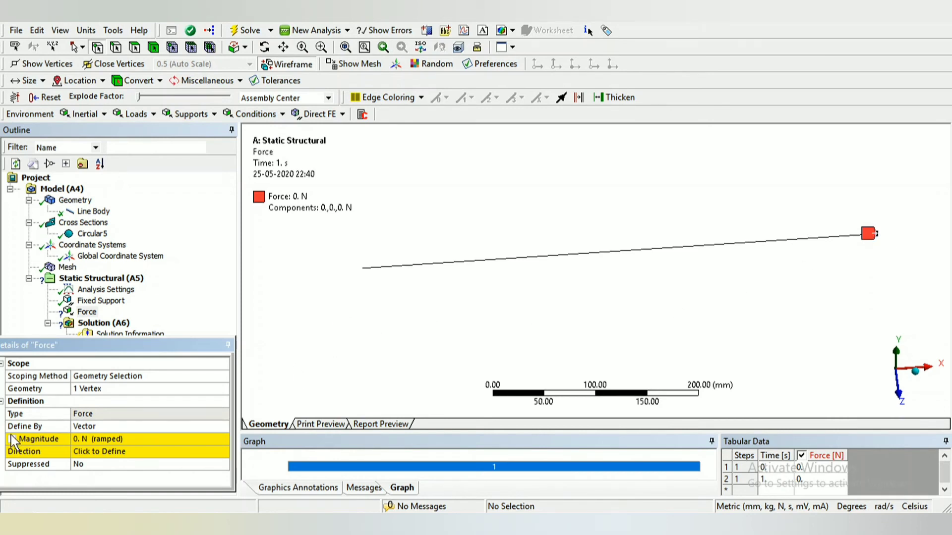
Define the force by components and set its X component to 5000 N
left_click(134, 425)
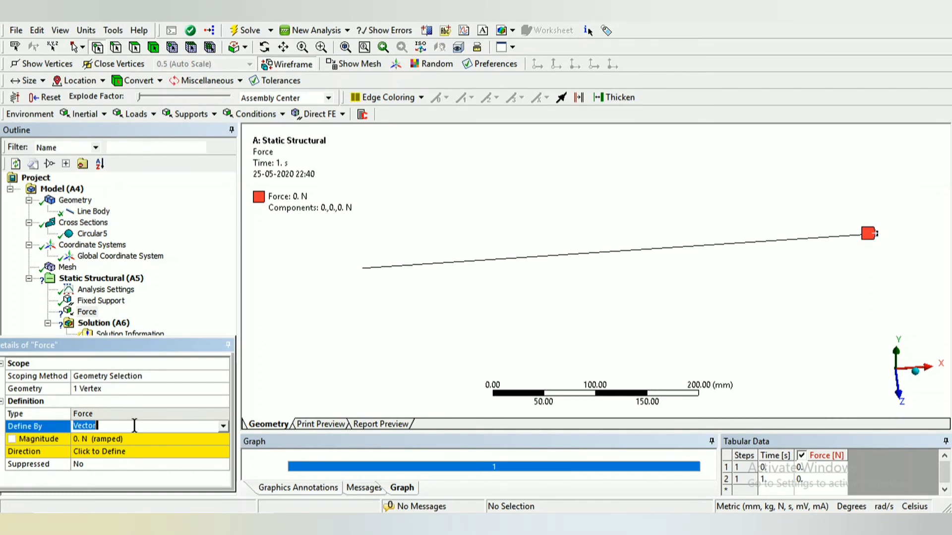
left_click(226, 427)
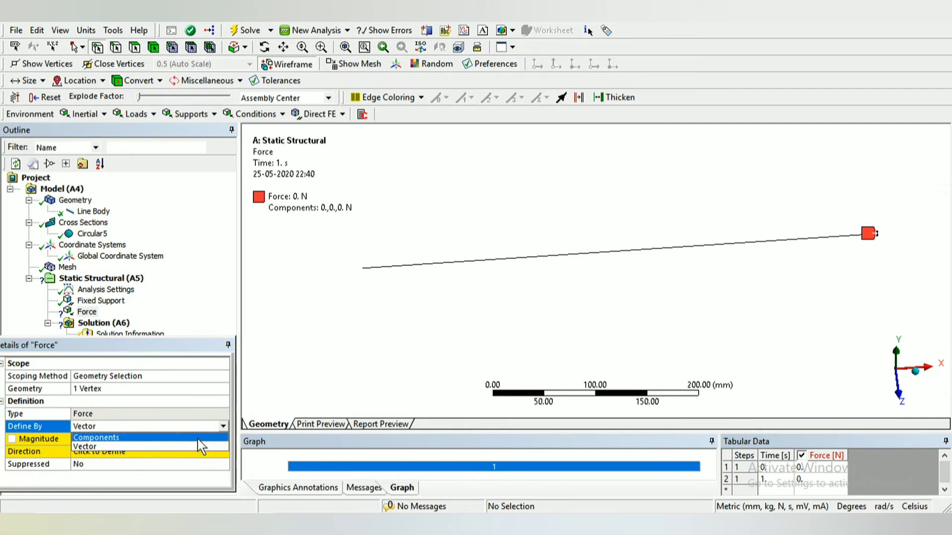
left_click(102, 446)
scroll(111, 444, "up", 1)
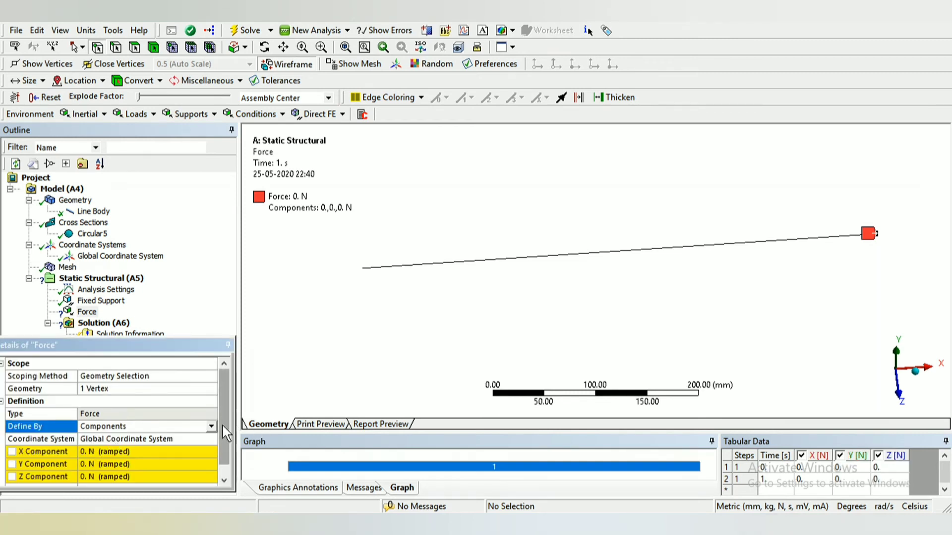
left_click_drag(221, 424, 222, 439)
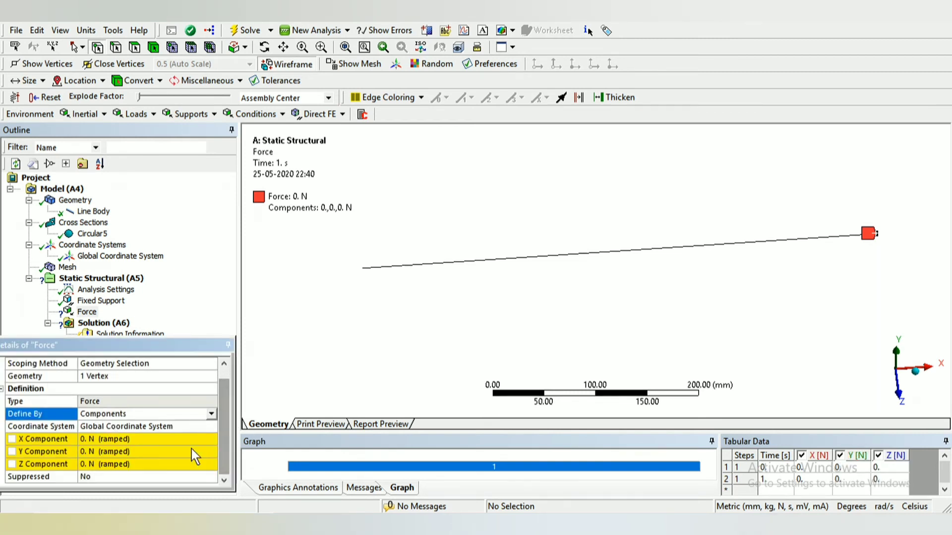
left_click(131, 439)
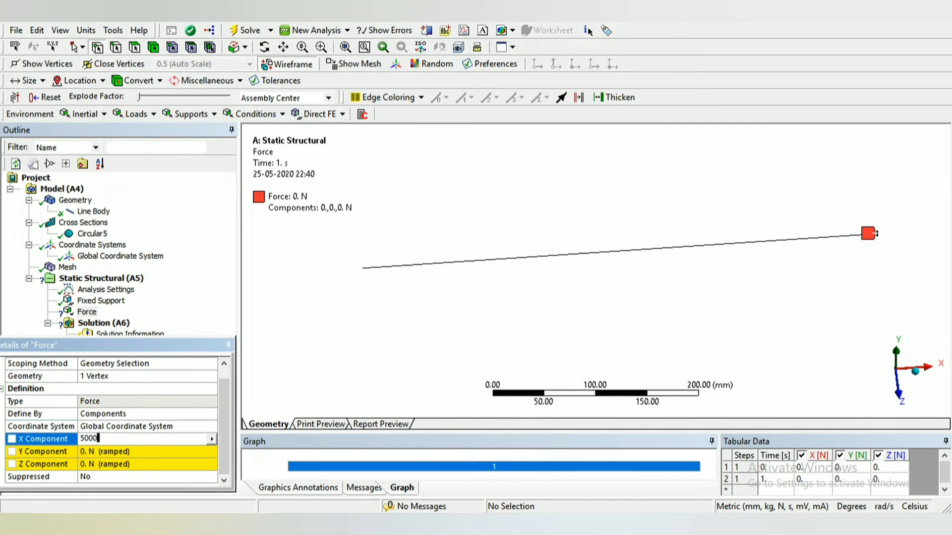
key("Return")
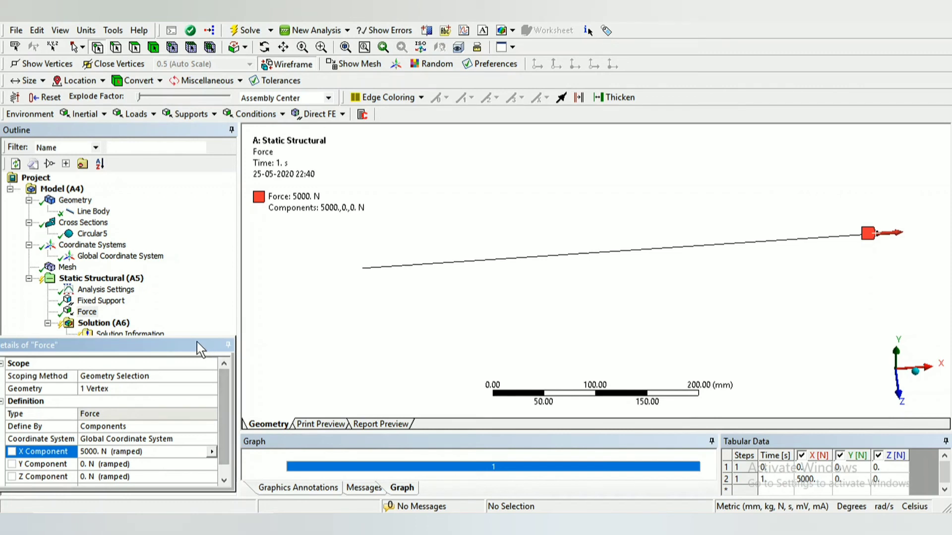
Solve the static structural analysis, and review the fixed support and the force on the beam
left_click_drag(194, 340, 195, 371)
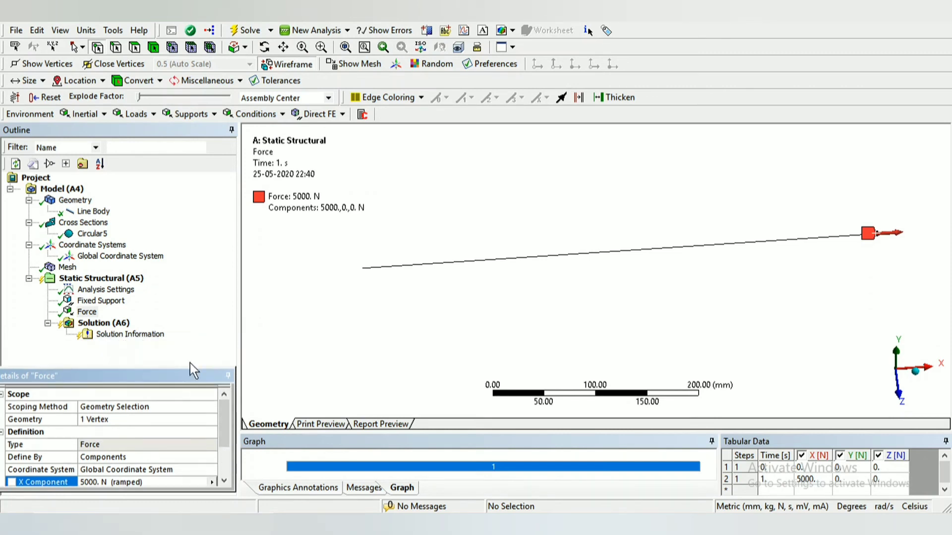
left_click(101, 281)
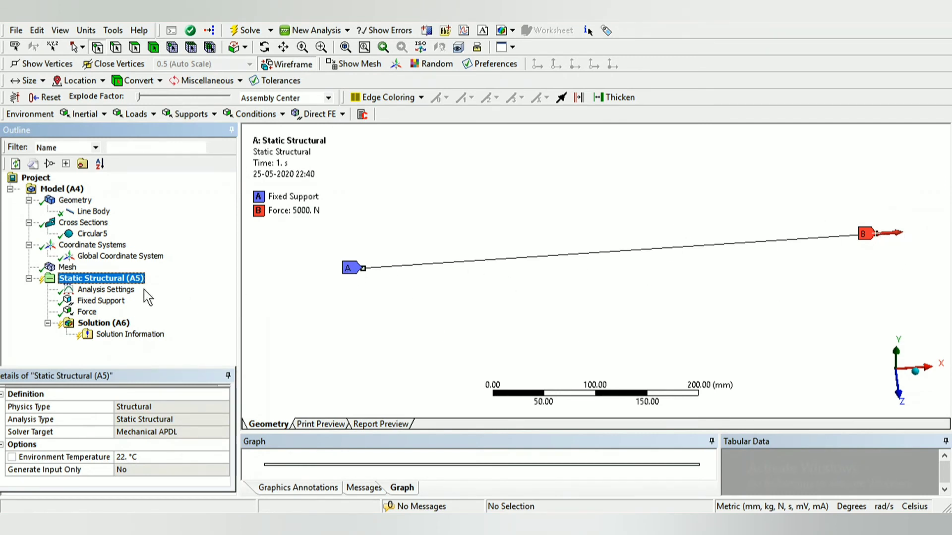
right_click(117, 278)
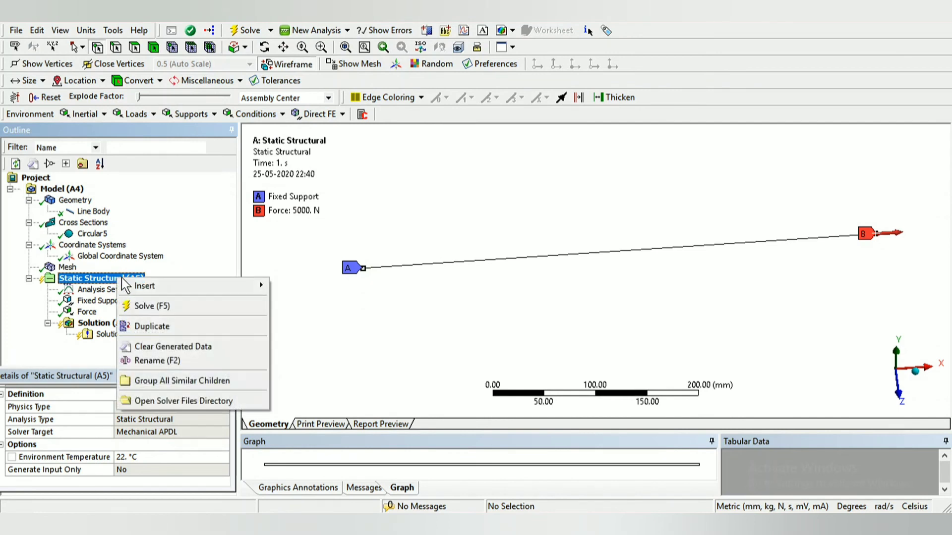
left_click(155, 307)
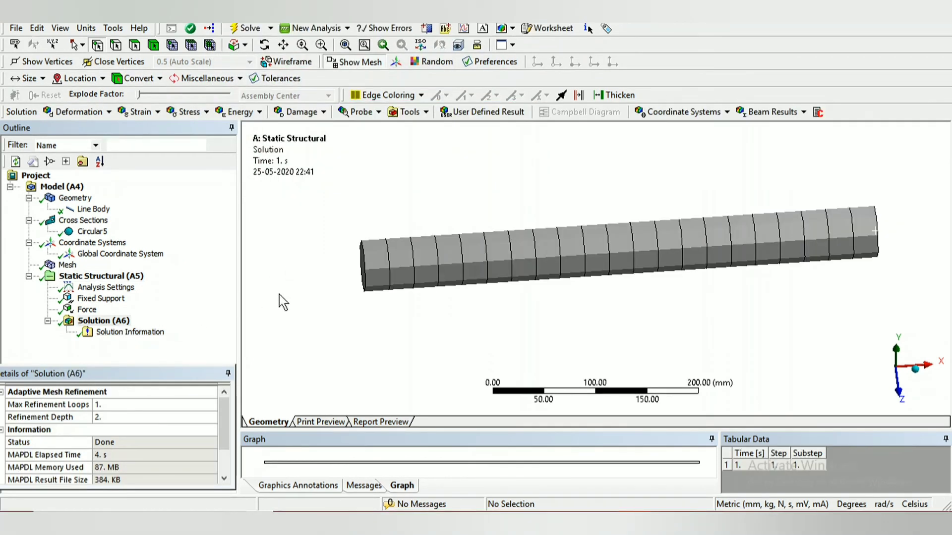
left_click(90, 298)
left_click(87, 310)
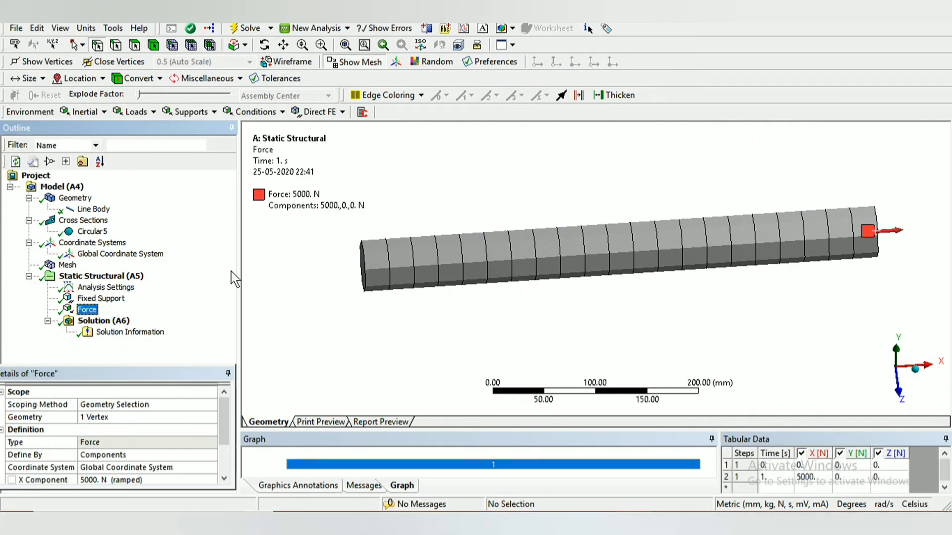
Insert a Total Deformation result under the solution
left_click(105, 321)
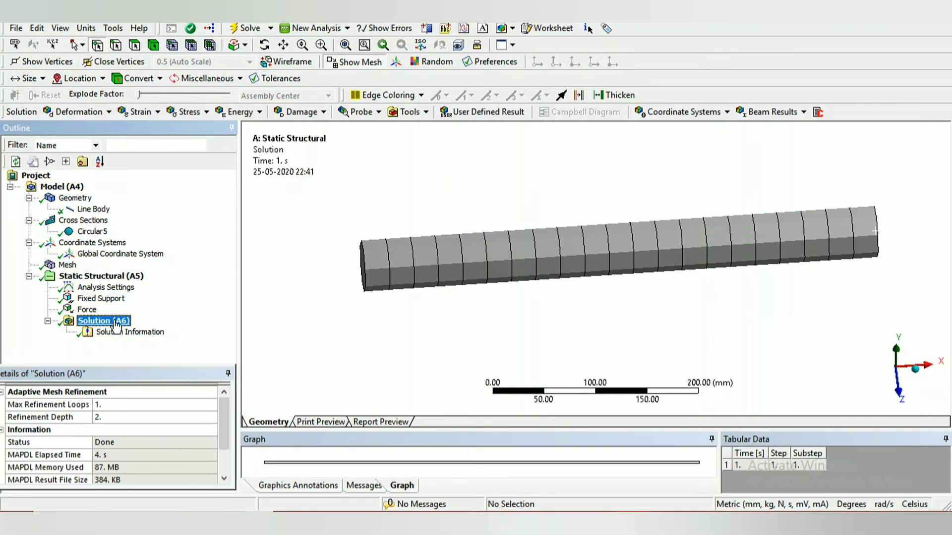
right_click(111, 321)
mouse_move(143, 326)
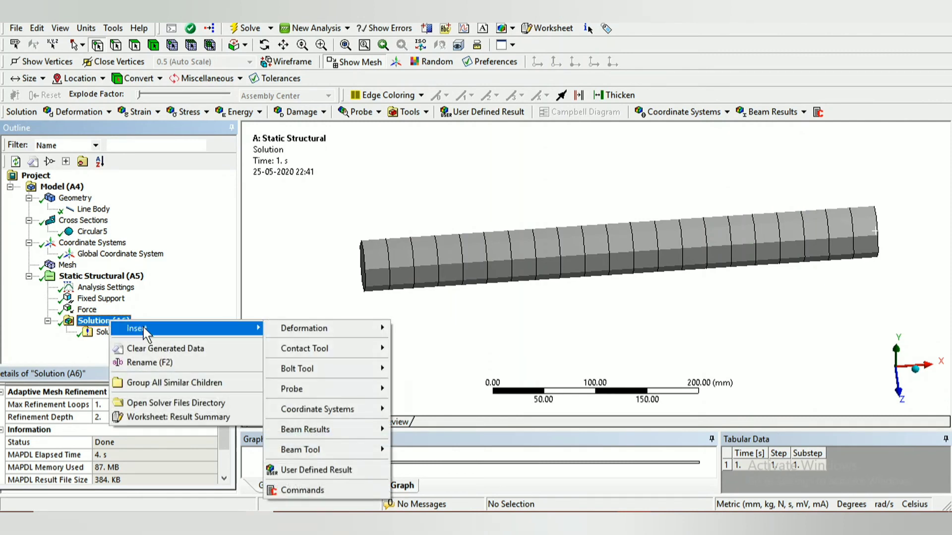
mouse_move(350, 330)
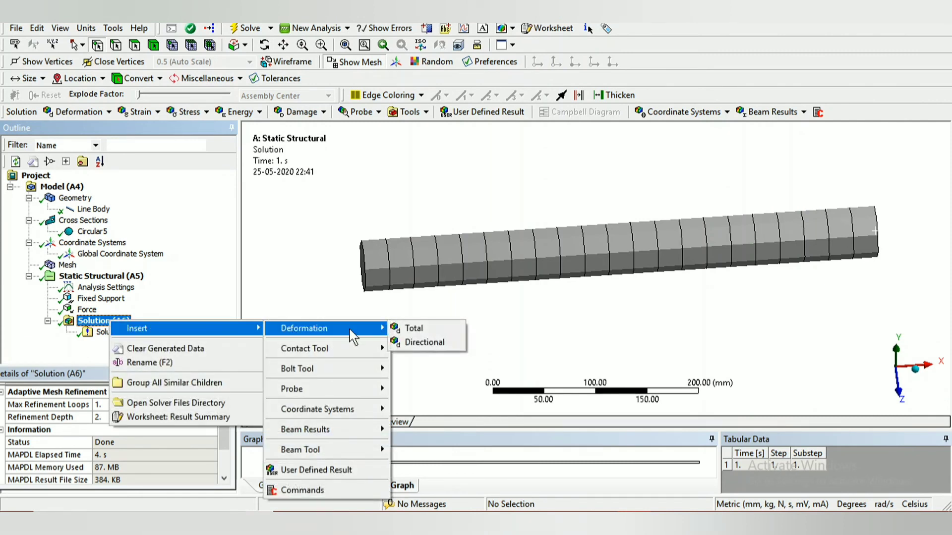
left_click(424, 331)
Insert a Directional Deformation result under the solution
left_click(126, 323)
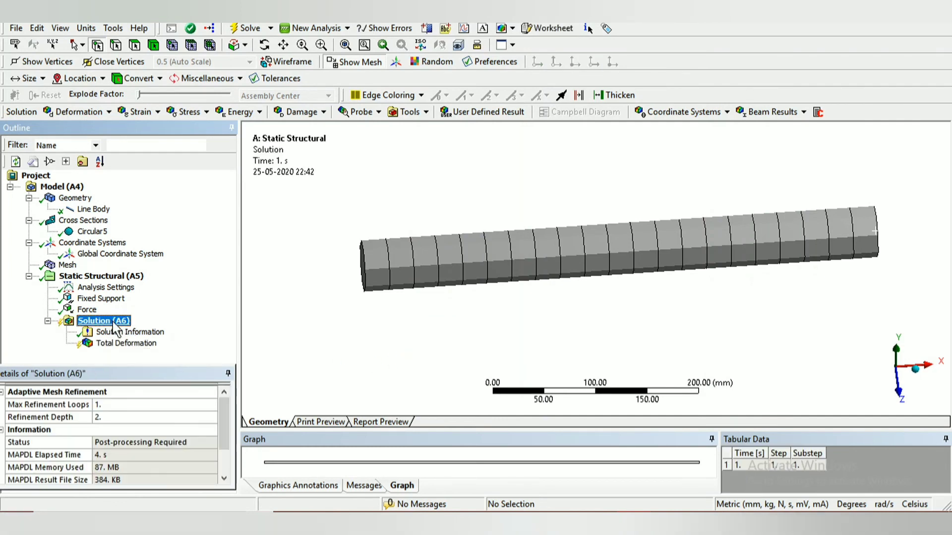
right_click(125, 322)
mouse_move(140, 329)
mouse_move(309, 333)
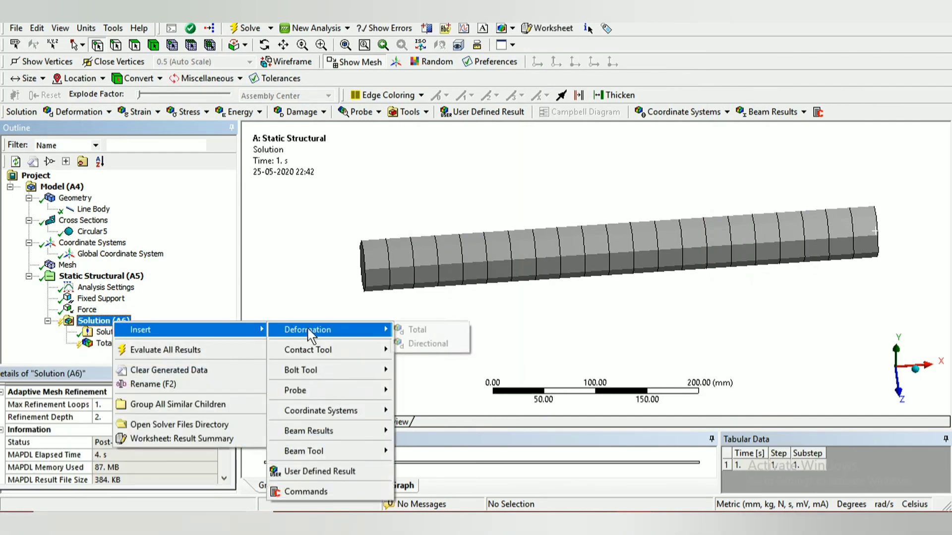
left_click(428, 343)
Insert a Beam Tool under the solution and enlarge the outline area to show all result items
right_click(113, 323)
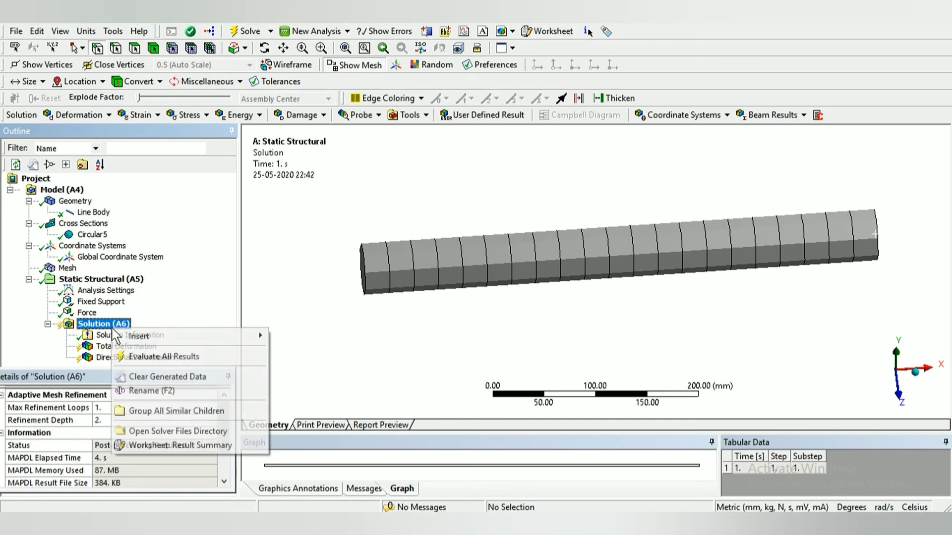
mouse_move(150, 338)
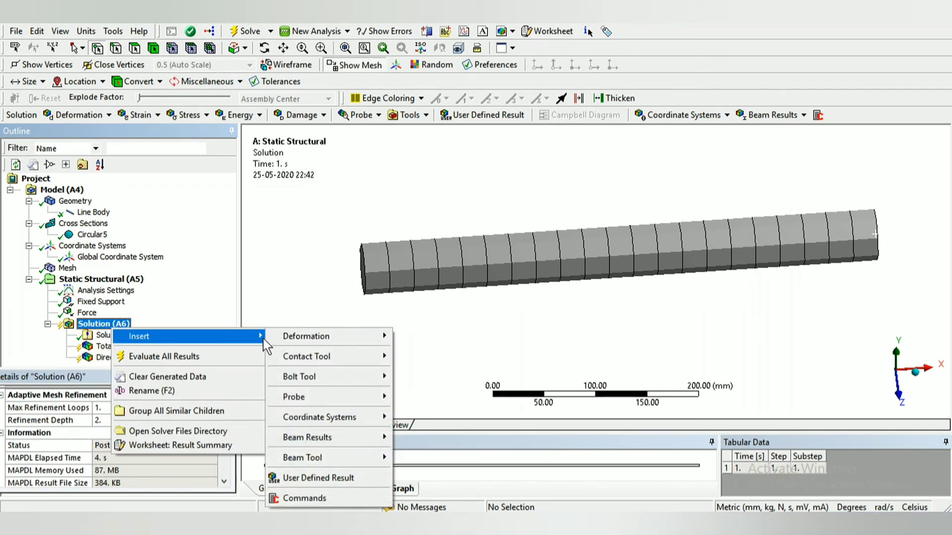
mouse_move(312, 458)
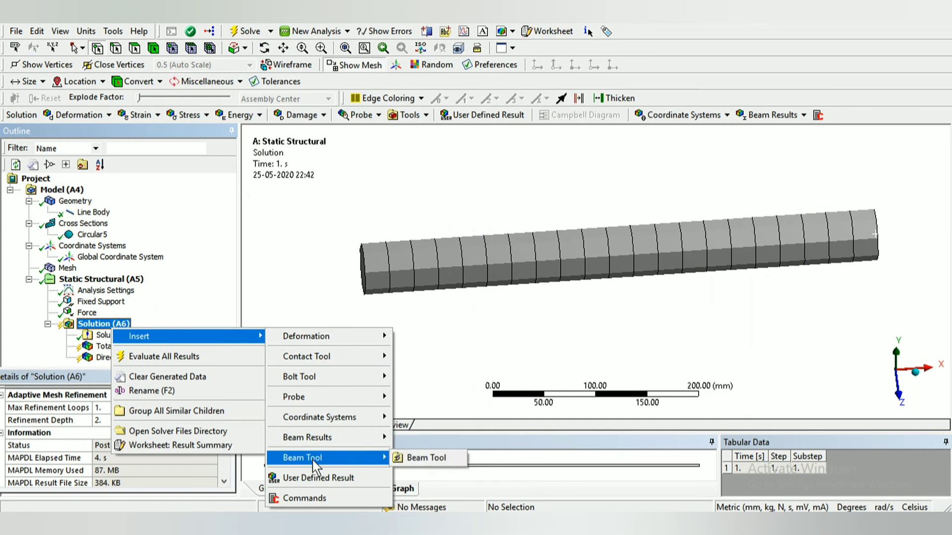
left_click(416, 456)
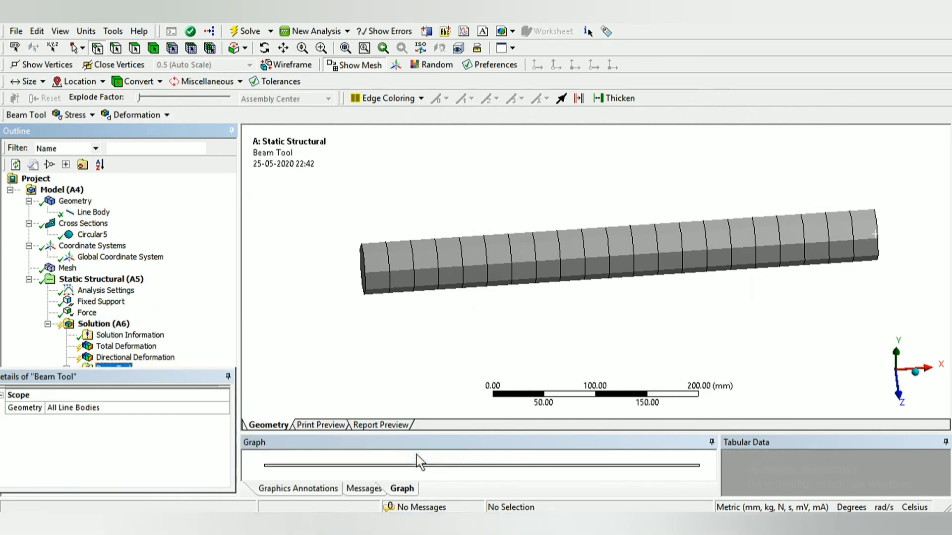
left_click_drag(150, 369, 101, 401)
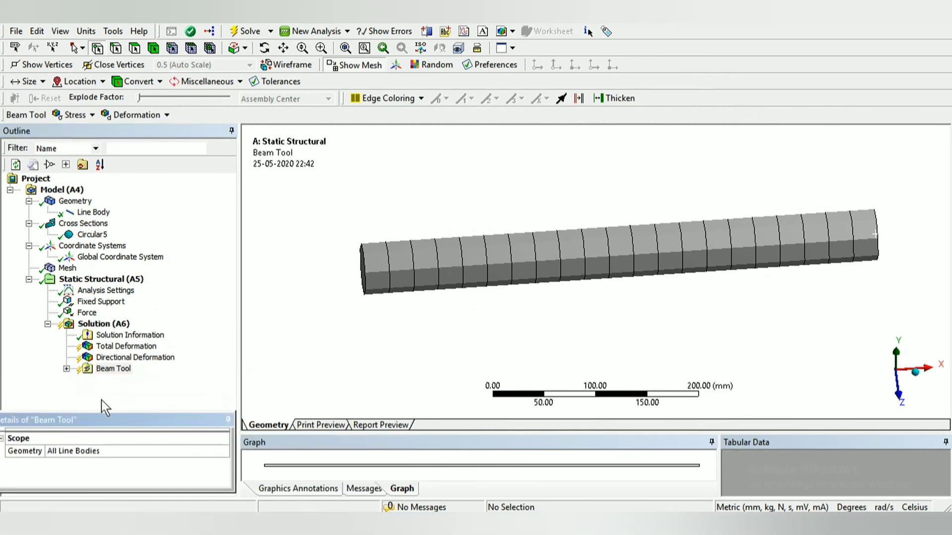
Expand the Beam Tool to show its stress results, and evaluate all results under the solution
left_click(67, 369)
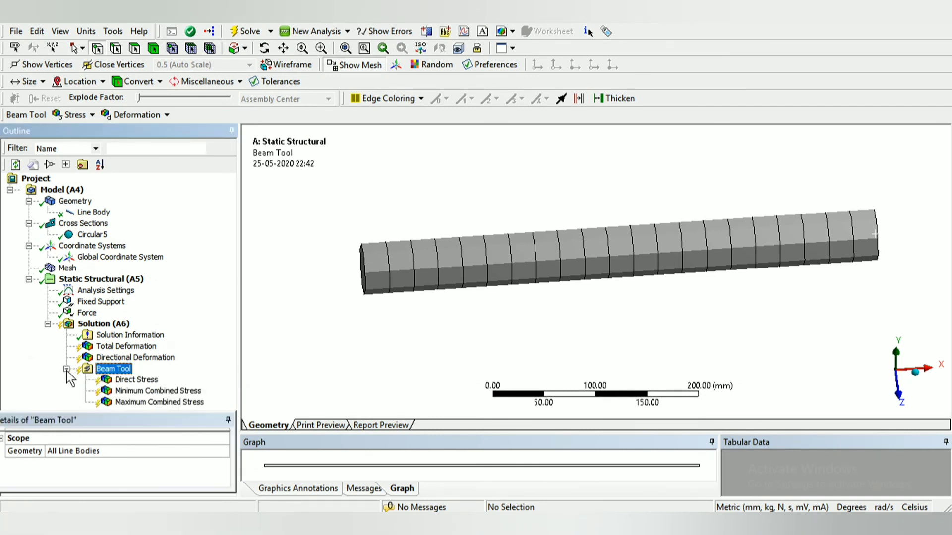
left_click(139, 382)
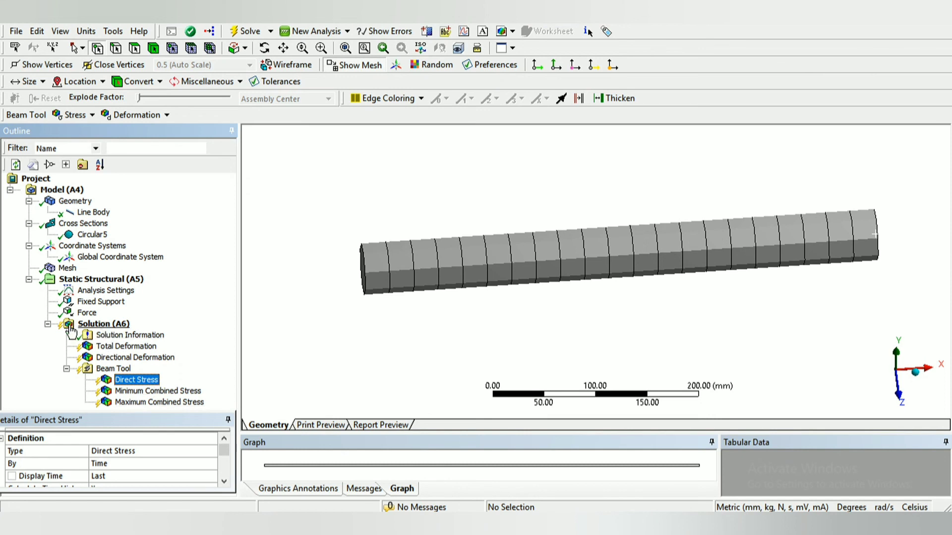
left_click(97, 327)
right_click(98, 329)
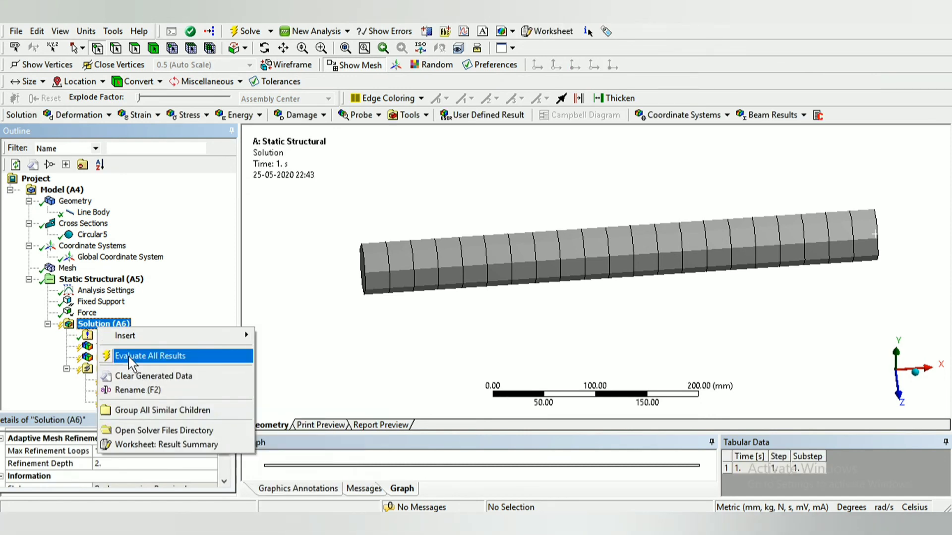
left_click(149, 356)
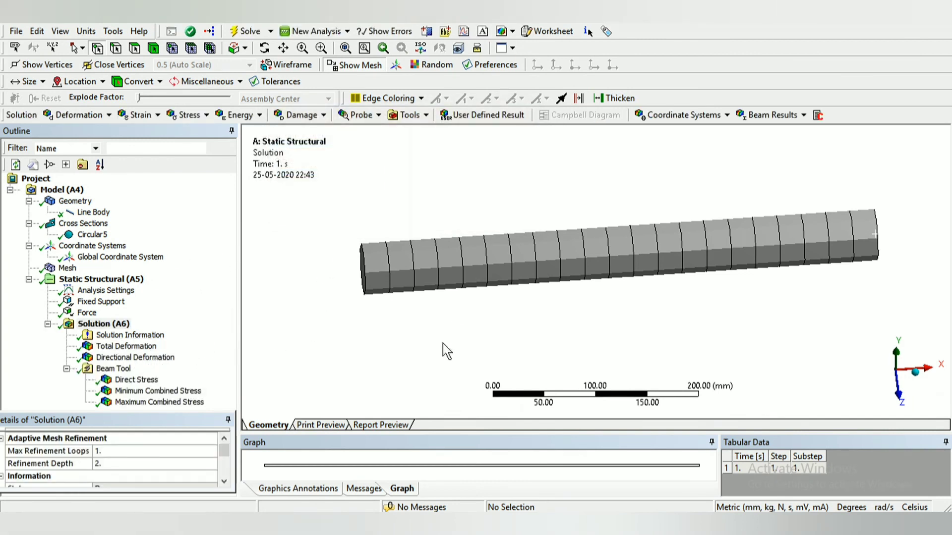
Review the Total Deformation and Directional Deformation contour plots of the beam and their legend values
left_click(108, 347)
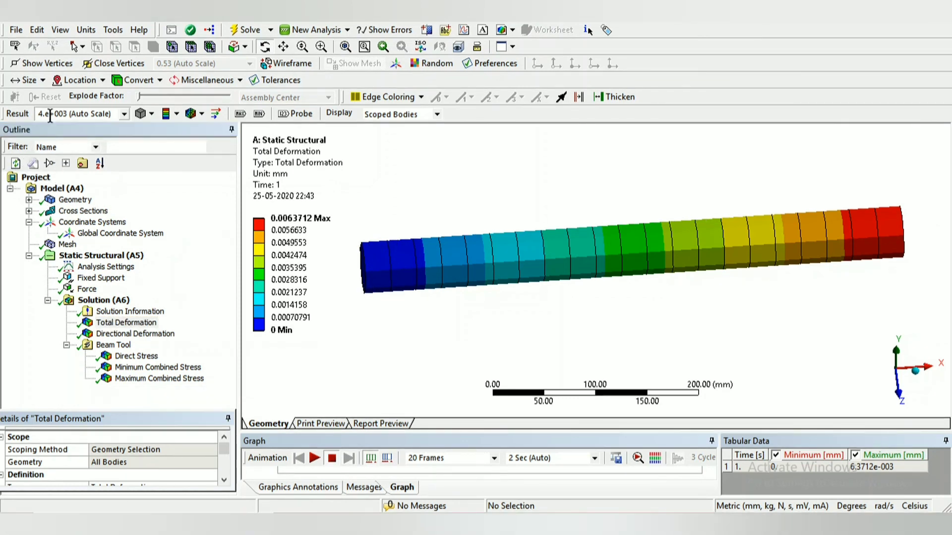
left_click(282, 231)
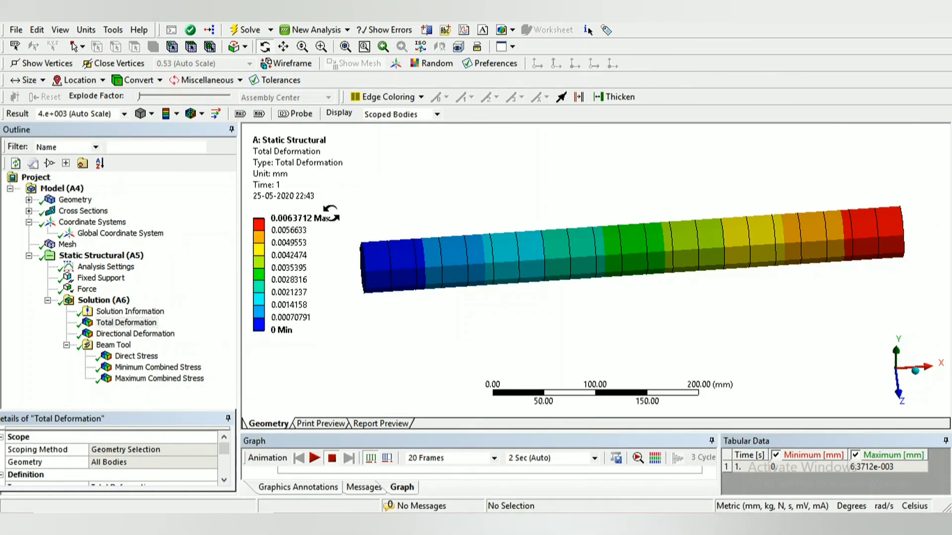
left_click(127, 323)
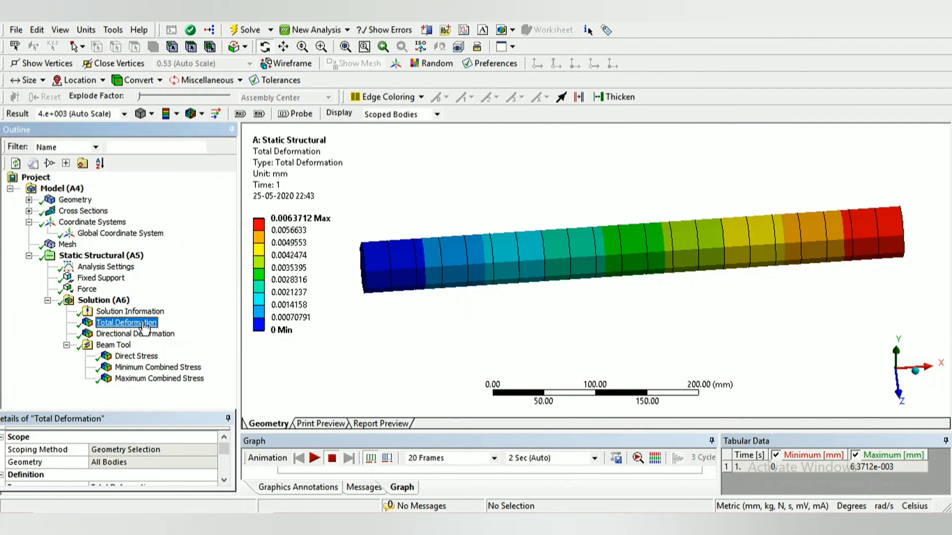
left_click(301, 232)
left_click(137, 334)
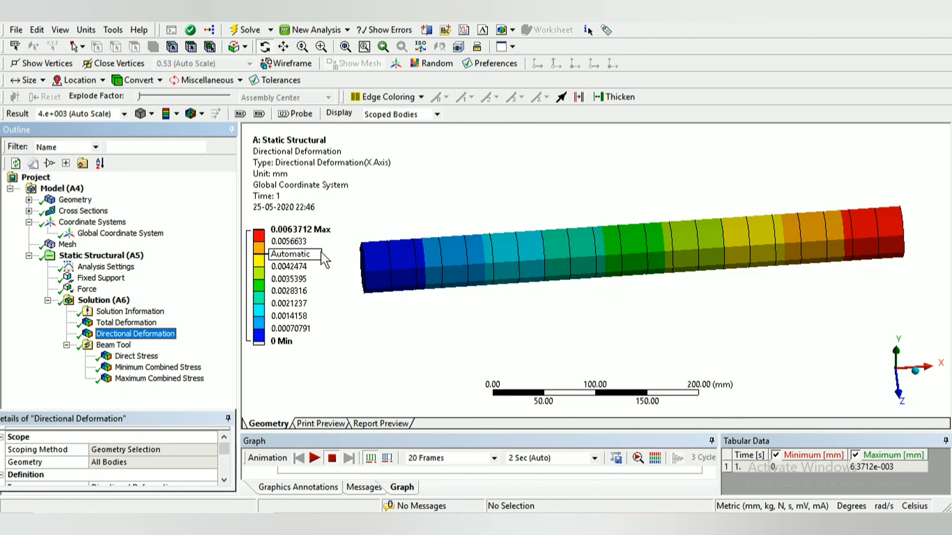
Review the Beam Tool's Direct, Minimum Combined and Maximum Combined Stress results, briefly animating the Maximum Combined Stress
left_click(136, 356)
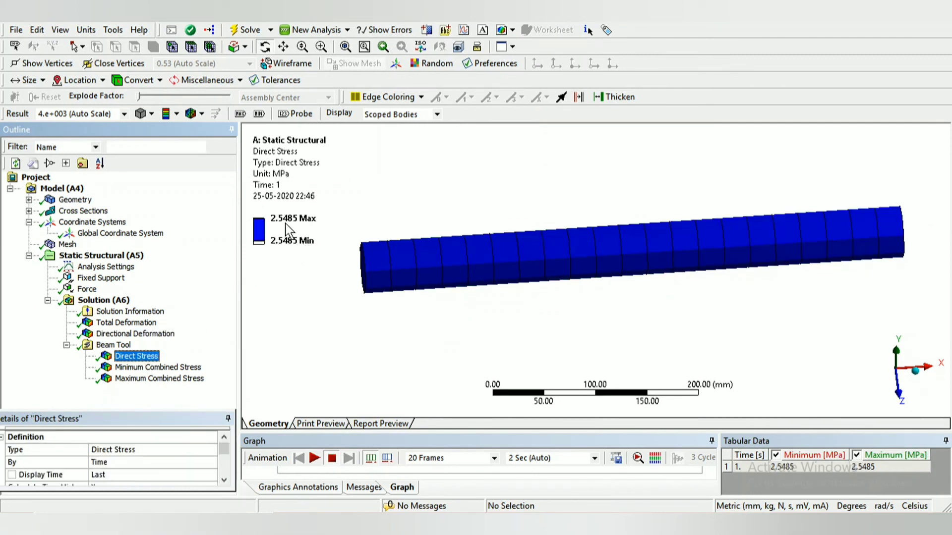
left_click(149, 367)
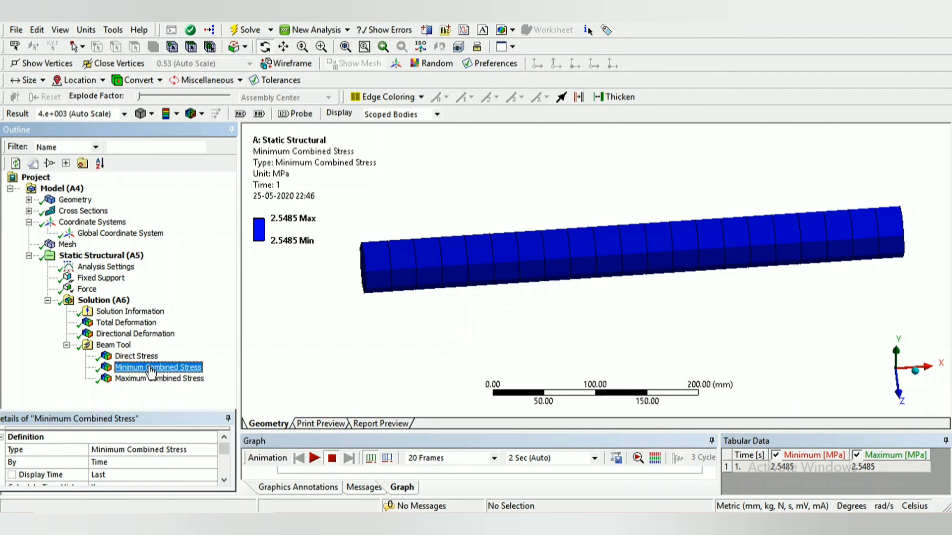
left_click(154, 379)
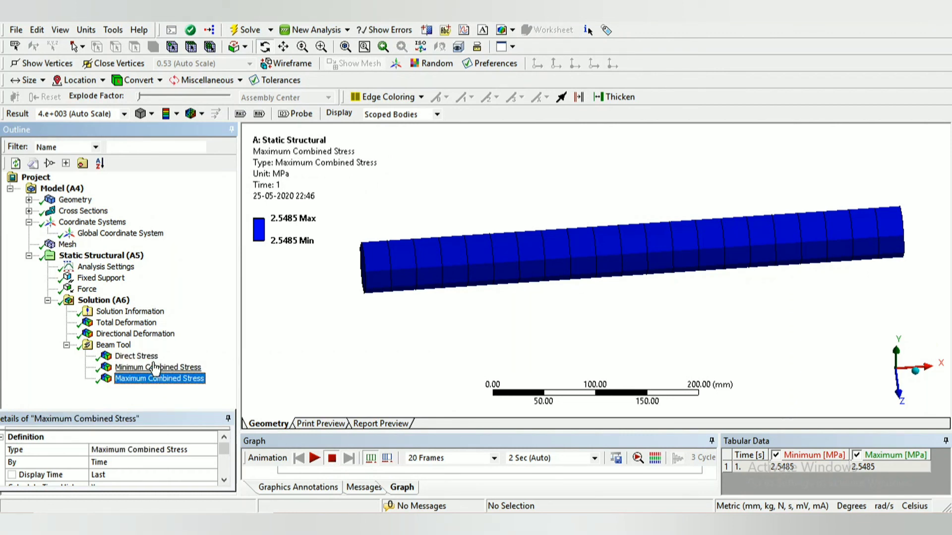
left_click(315, 458)
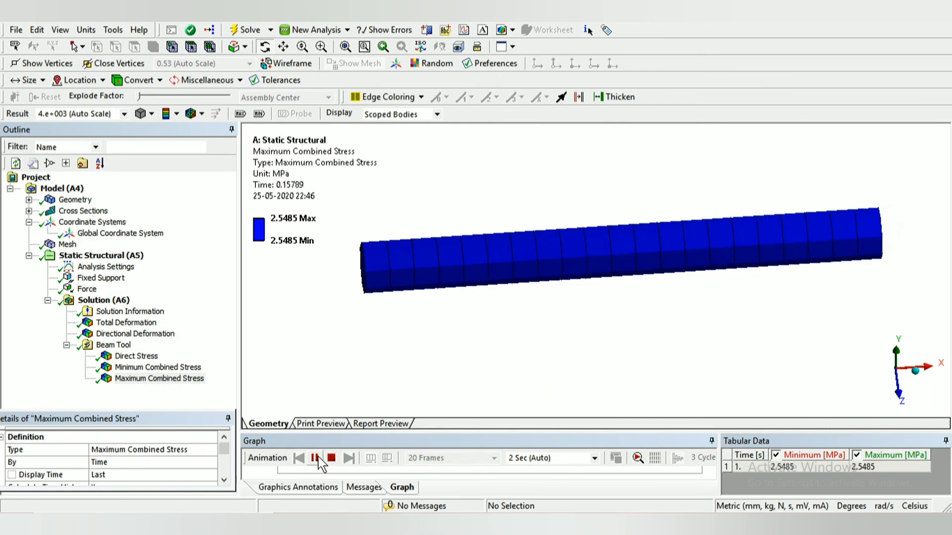
left_click(315, 457)
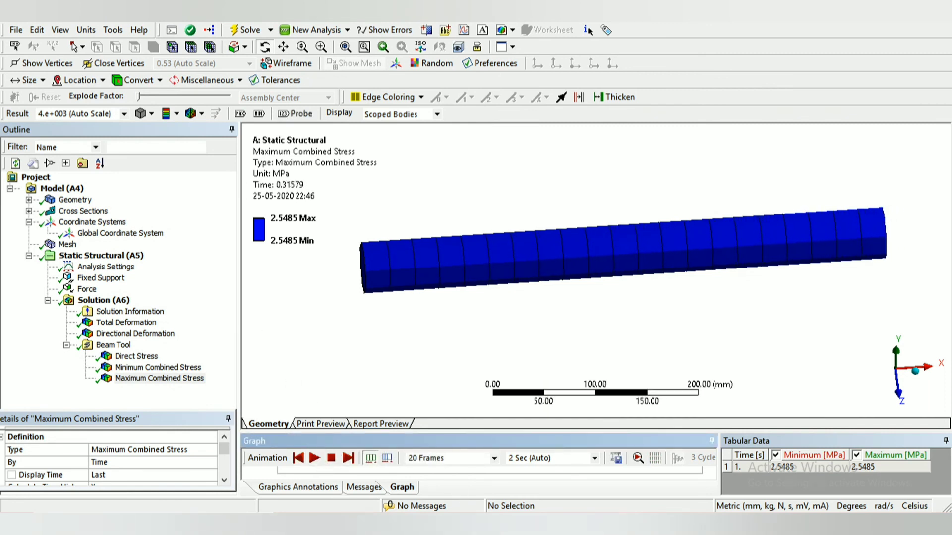